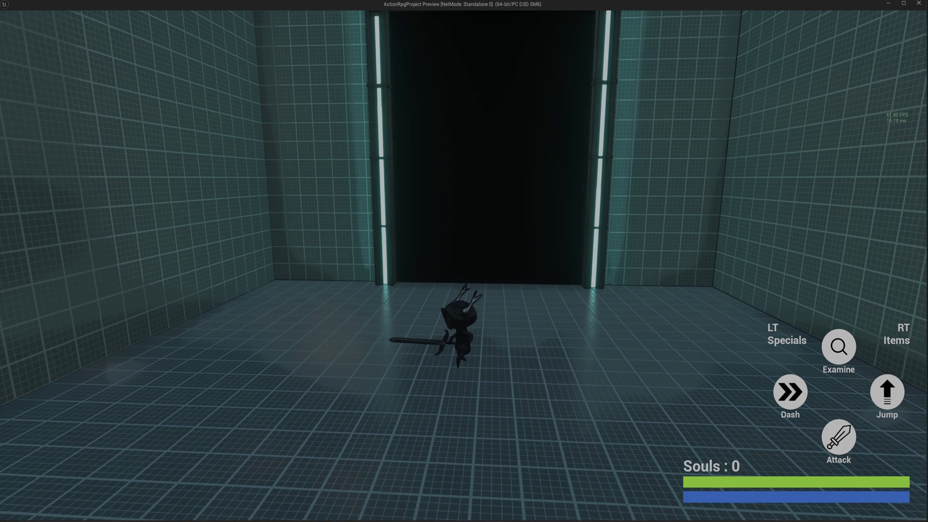
Walk the character forward toward the dark doorway, then stop the playtest.
key(w)
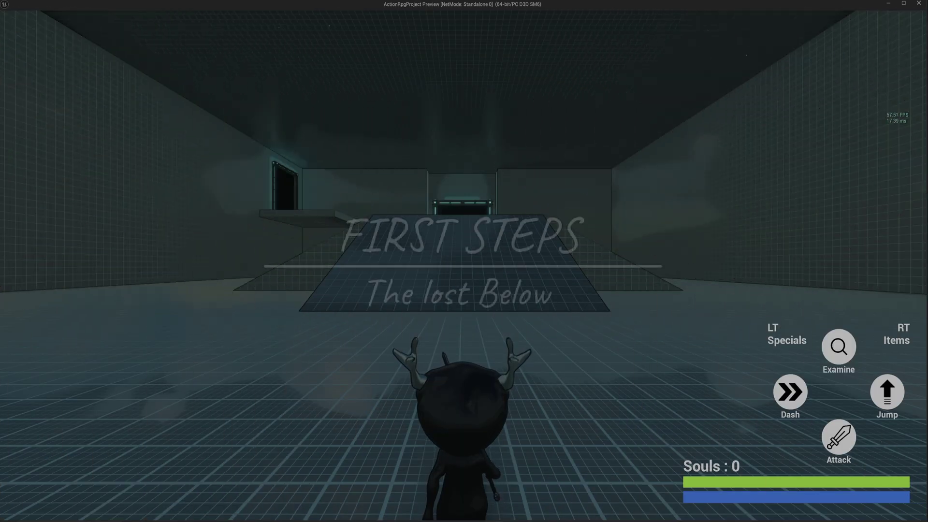
key(w)
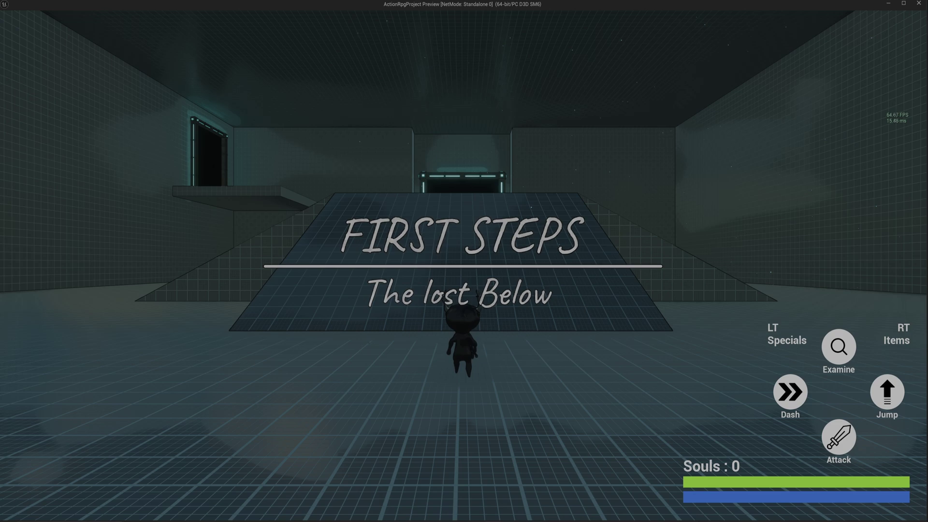
key(Escape)
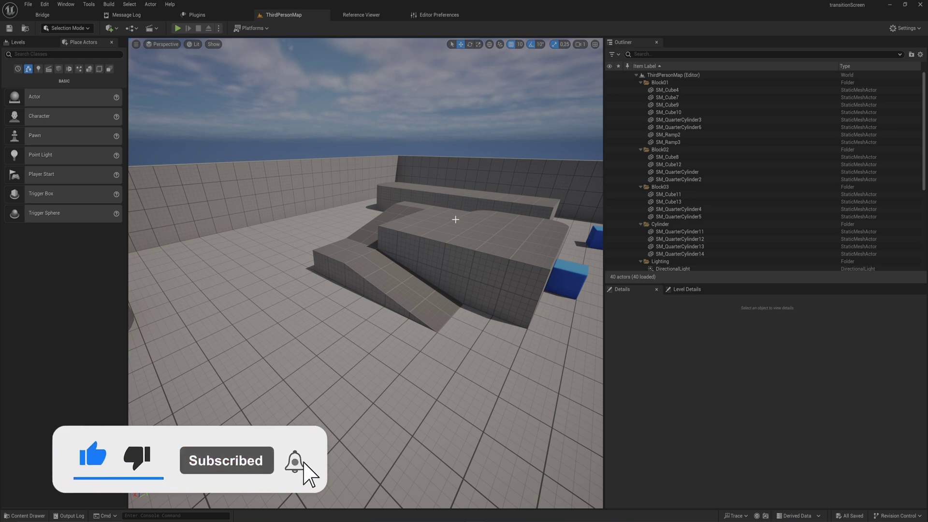
Open the Content Drawer and select the Untitled star texture.
key(ctrl+space)
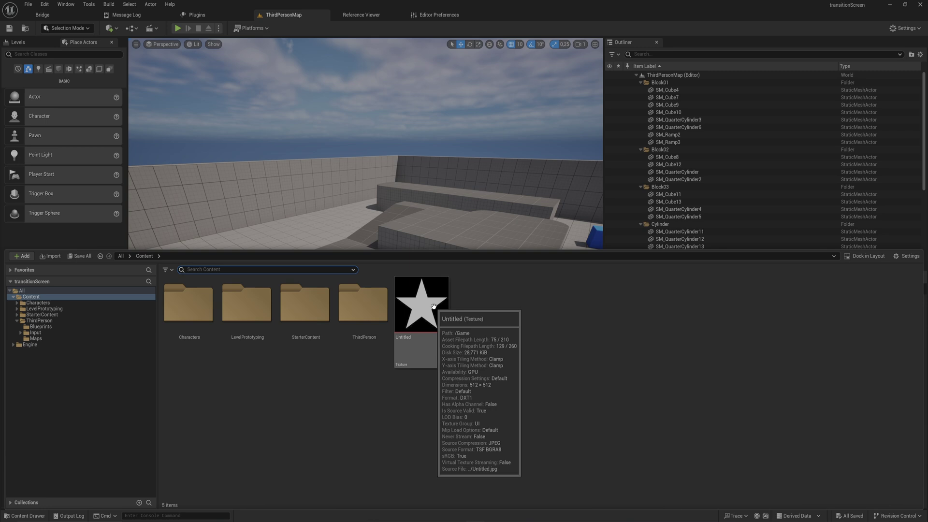
click(435, 314)
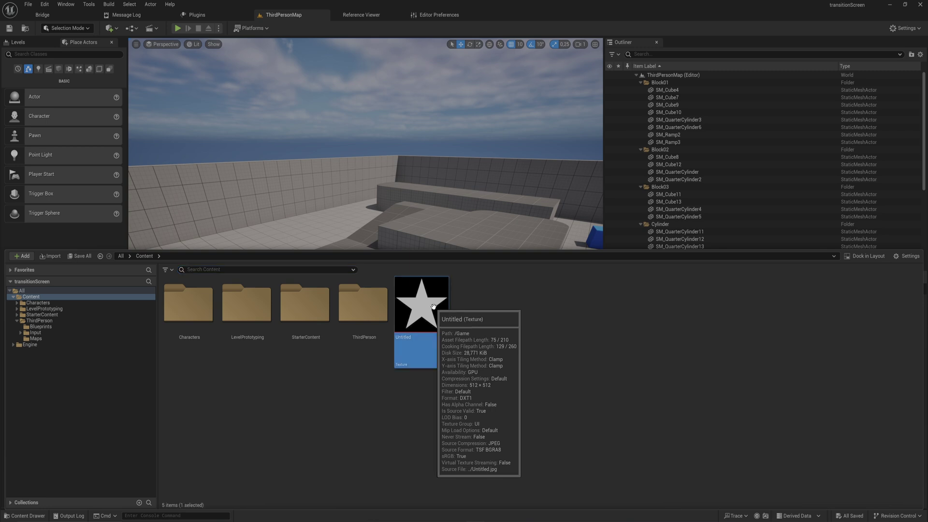
Open the Untitled texture in the Texture Editor, zoom in, then return to ThirdPersonMap.
double_click(449, 326)
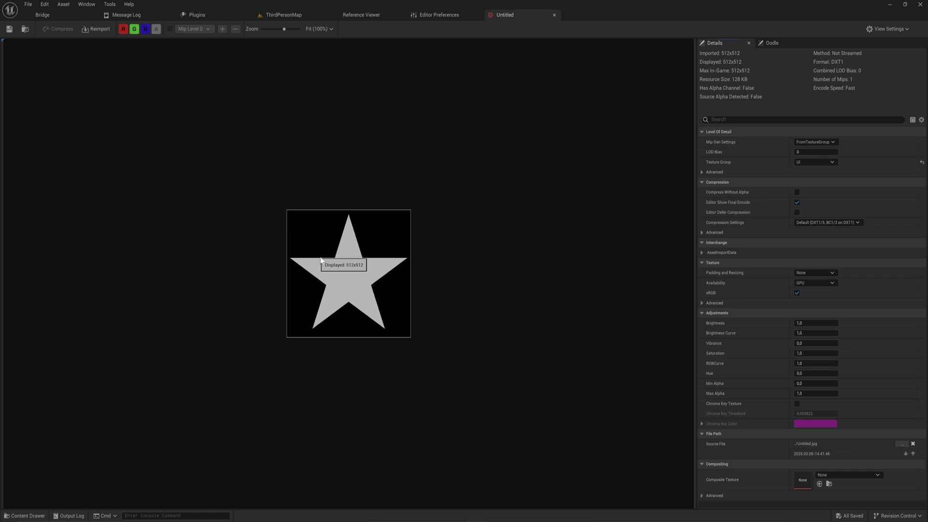
scroll(346, 268, up, 4)
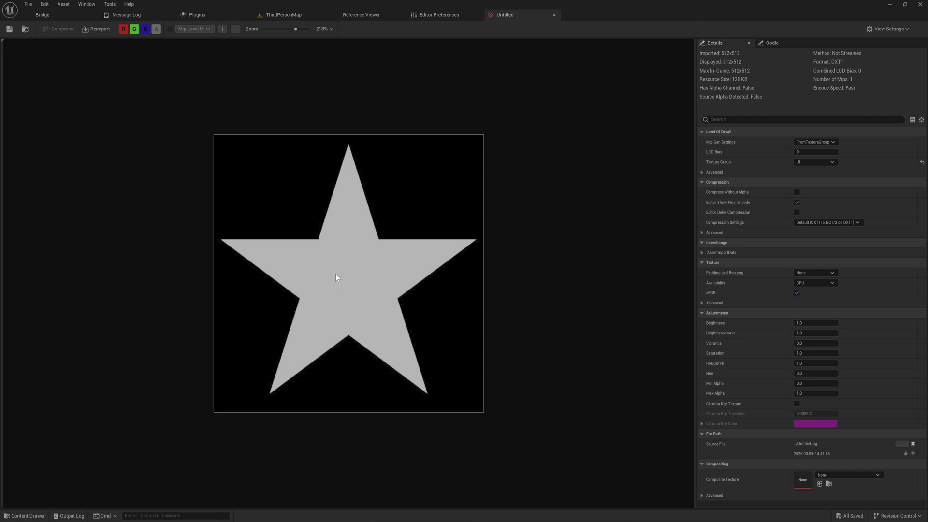
click(304, 19)
Create a new material asset in Content named M_TransitionScreen.
key(ctrl+space)
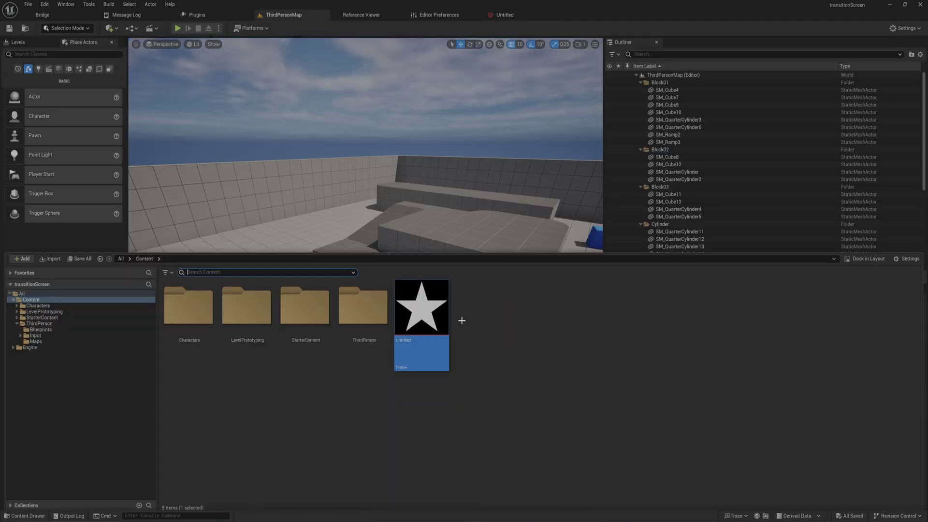
click(477, 323)
right_click(478, 324)
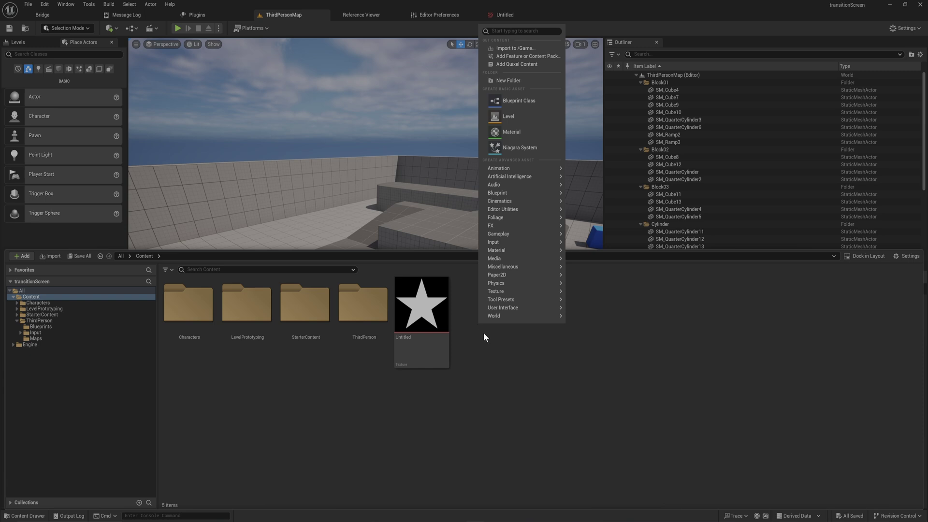
click(532, 134)
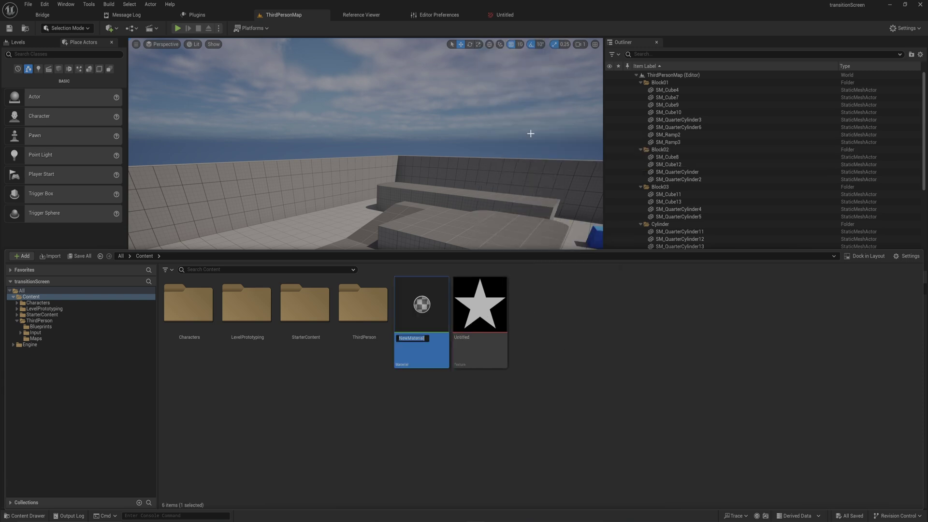
text(M_TransitionScreen)
key(Return)
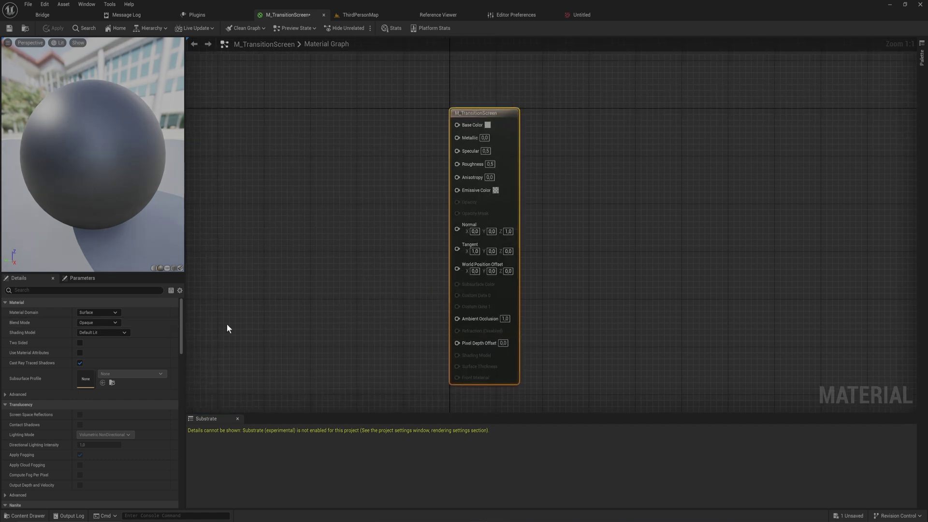
Set the material domain to User Interface and recentre the output node.
click(95, 314)
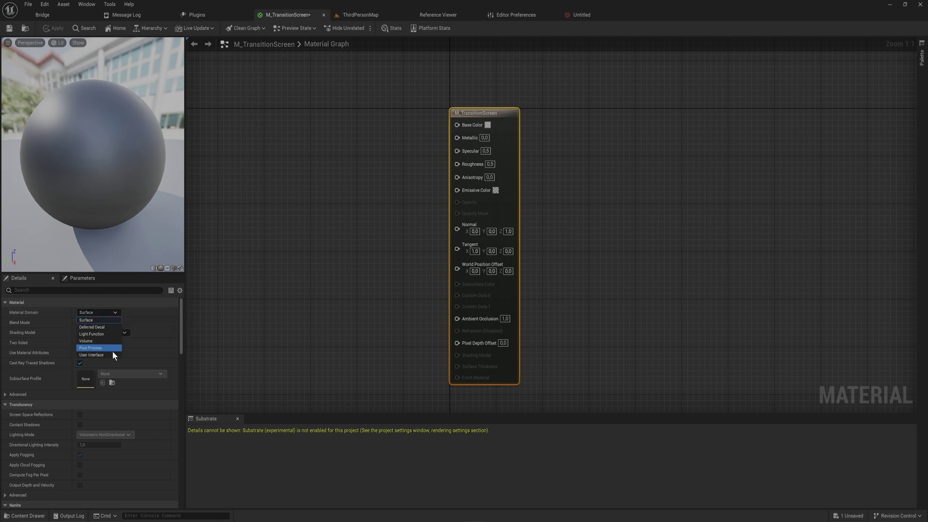
click(93, 356)
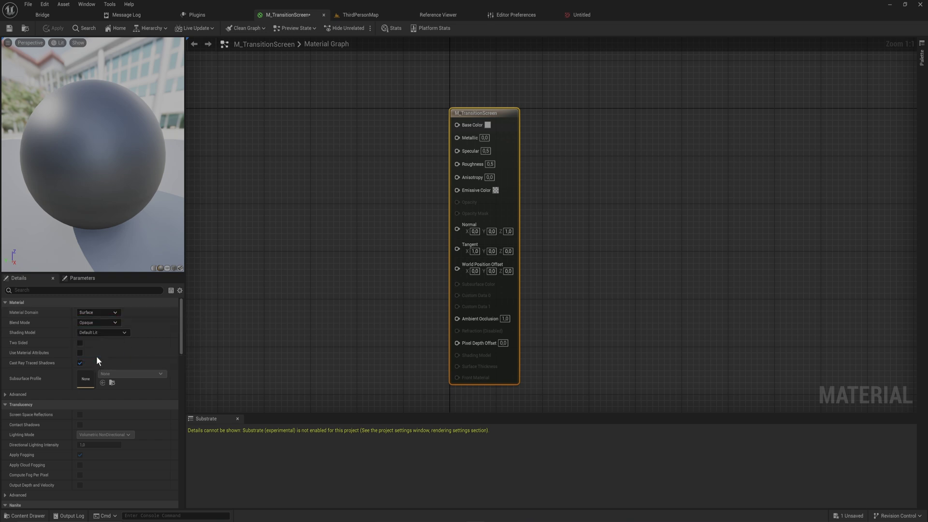
drag(461, 111, 431, 115)
right_drag(336, 88, 395, 121)
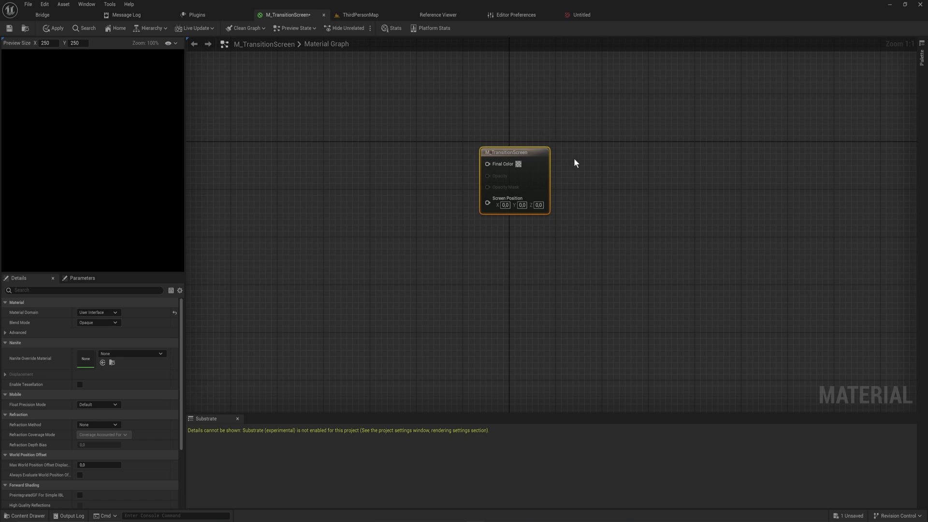
Set the Final Color to full white with alpha 0.5.
click(518, 164)
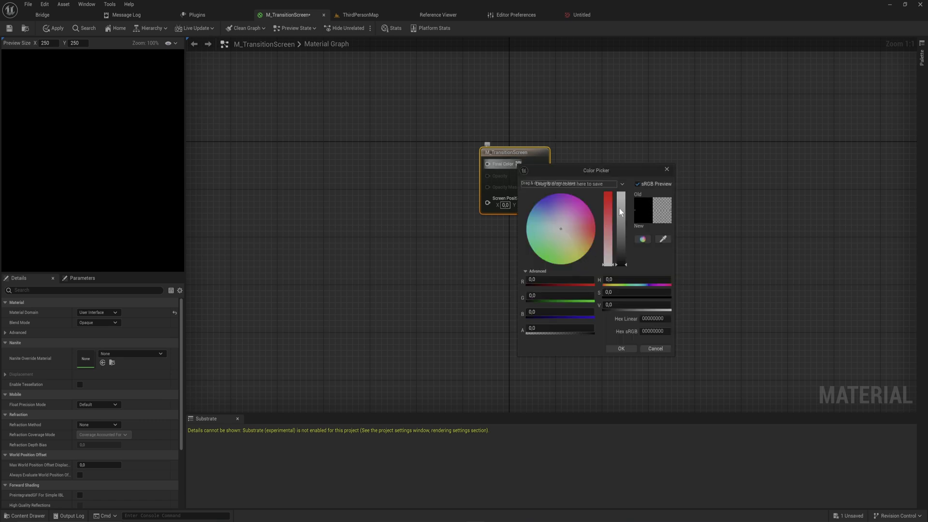
drag(620, 211, 626, 97)
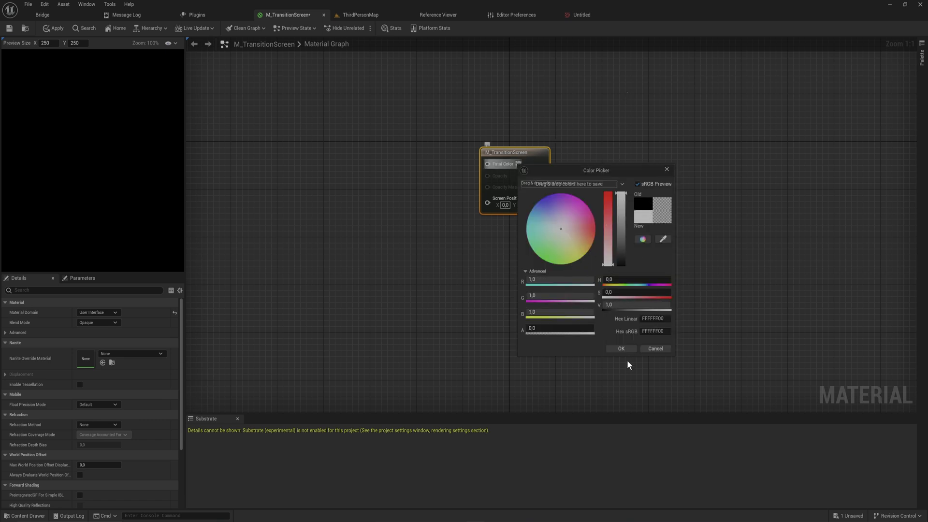
click(621, 349)
click(518, 163)
drag(531, 328, 546, 327)
click(546, 327)
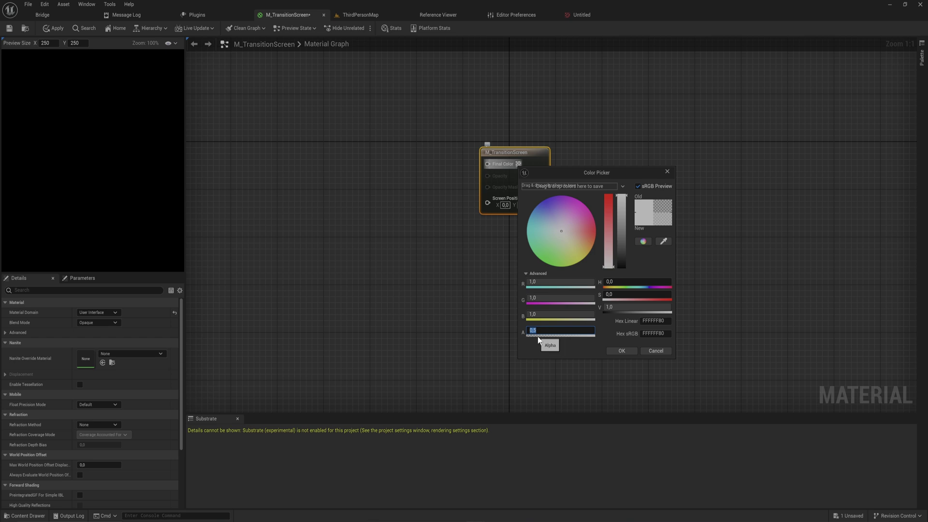
click(622, 352)
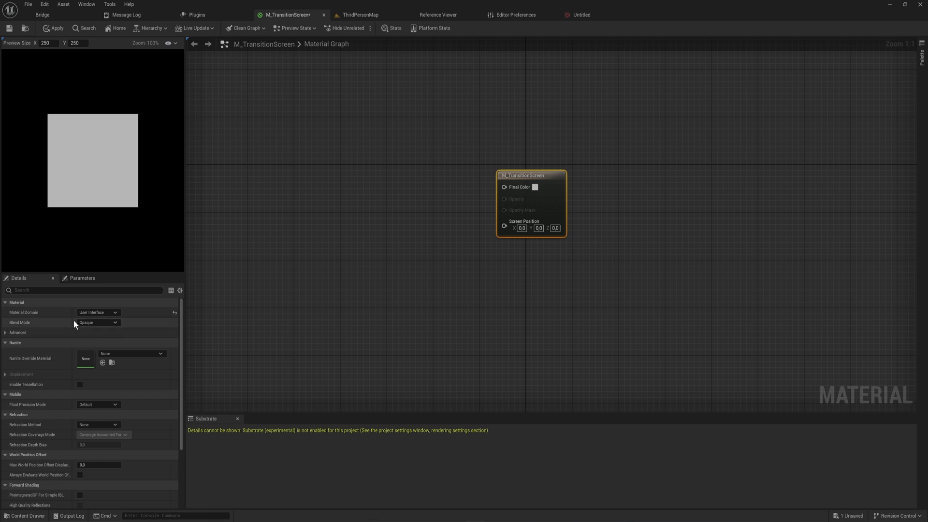
Change the material's Blend Mode to Masked.
click(105, 322)
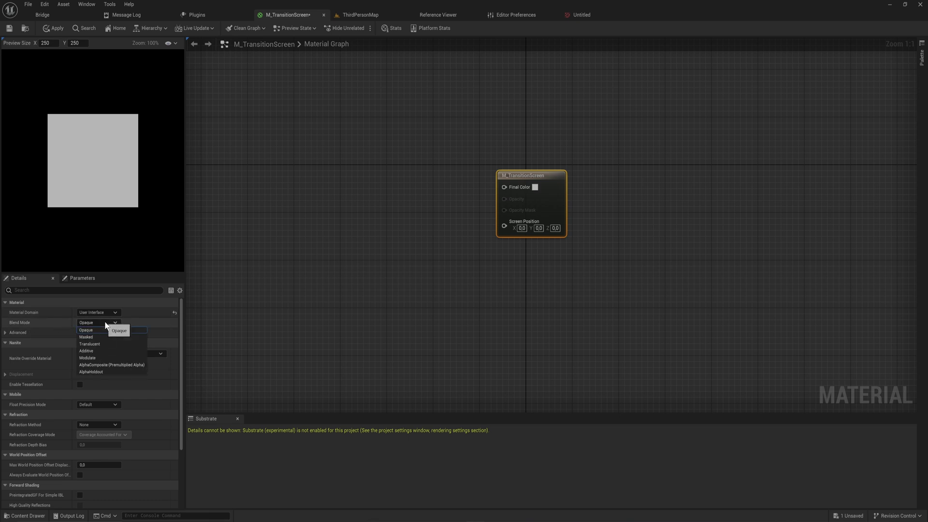
click(102, 338)
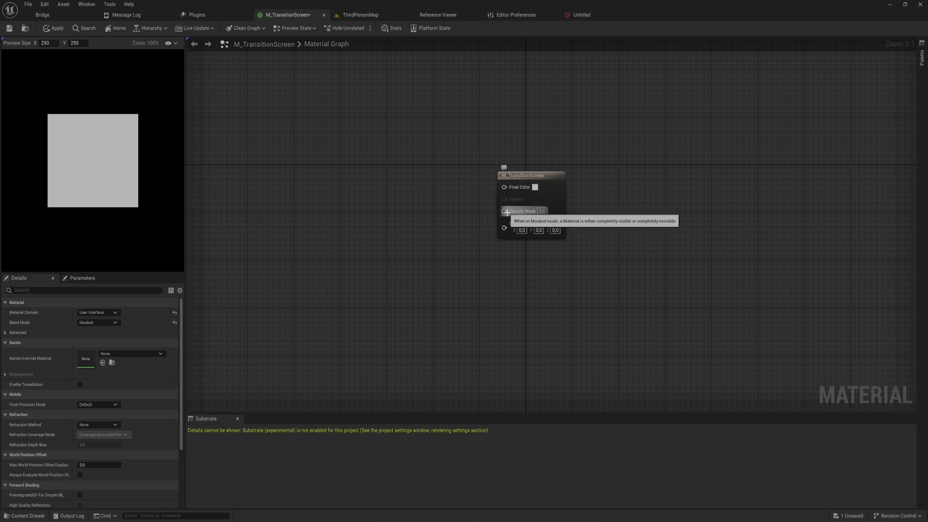
right_drag(369, 213, 414, 199)
Add a TextureSample node and convert it to a parameter named Texture.
right_click(413, 198)
text(t)
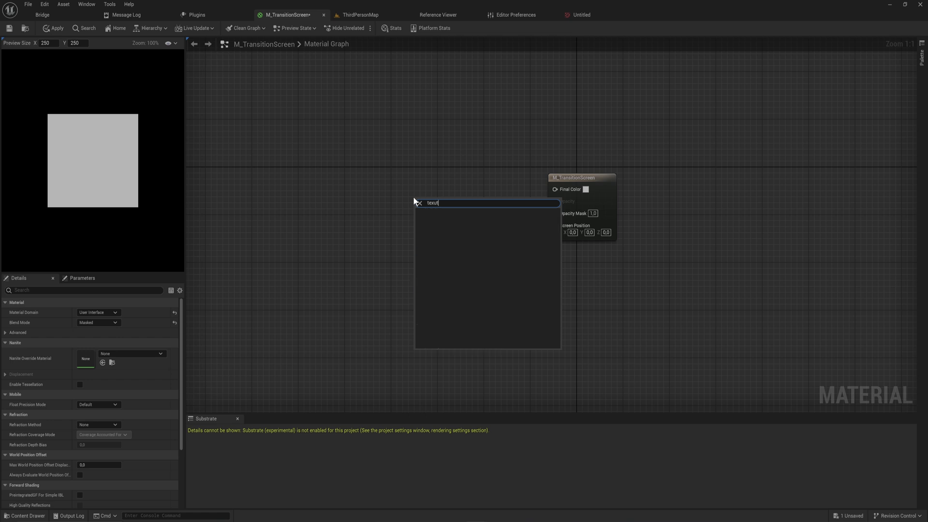
text(exture sam)
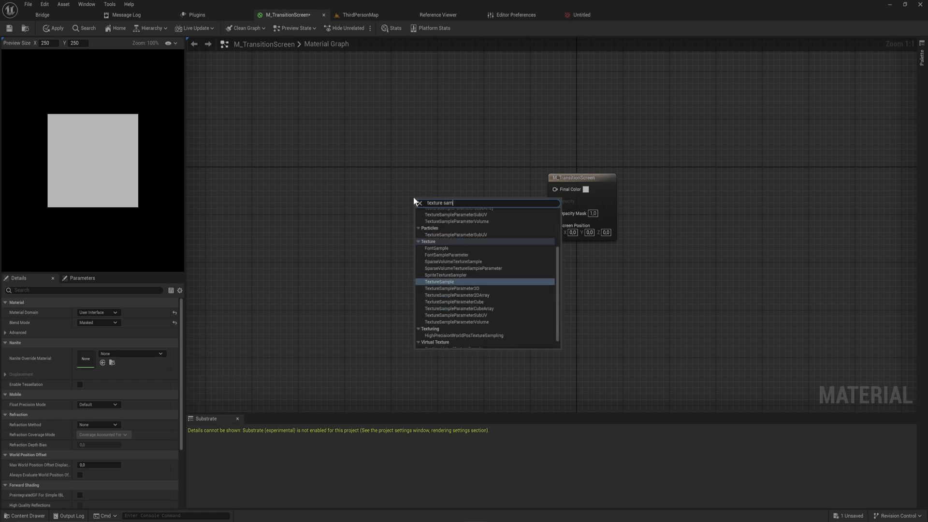
key(Return)
right_click(451, 207)
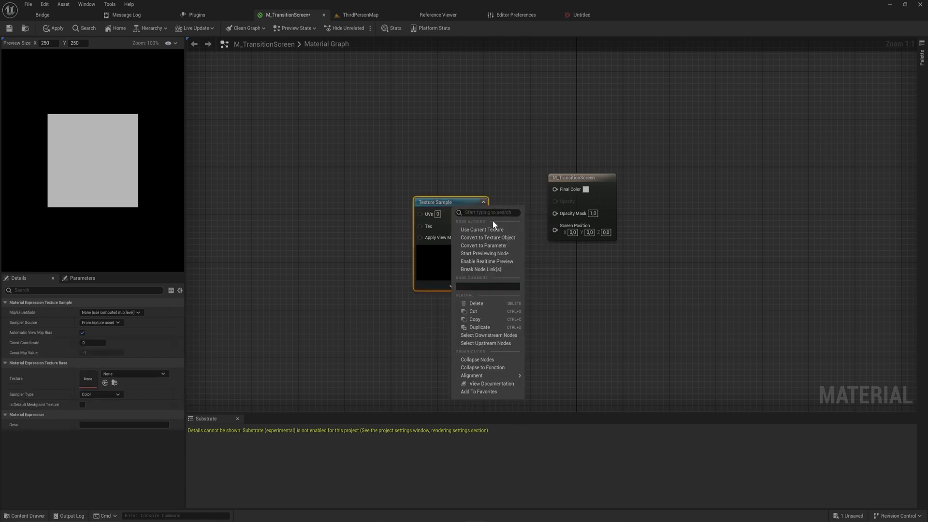
click(487, 246)
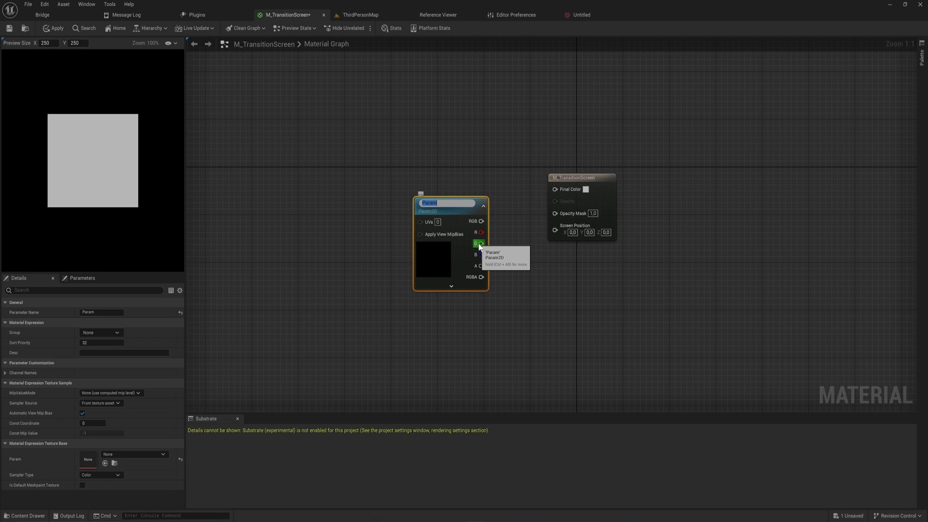
text(Texture)
key(Return)
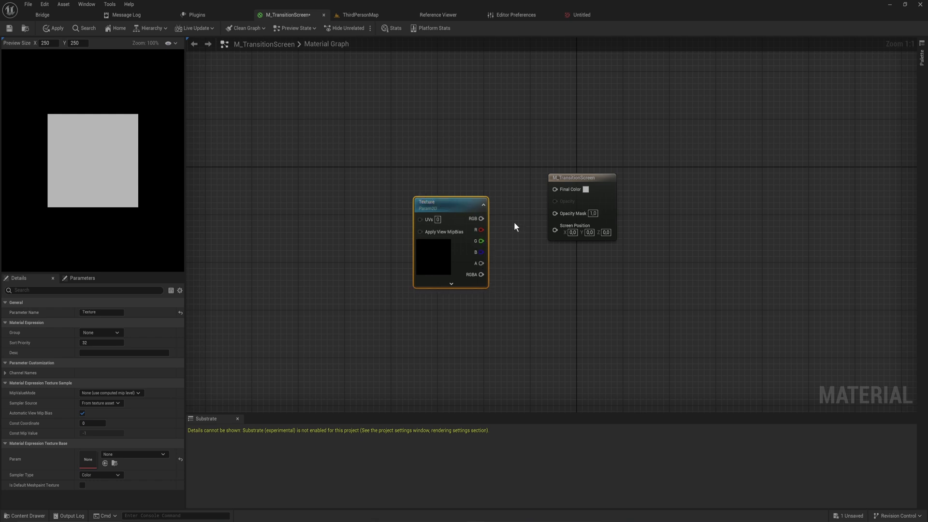
Move the Texture node and wire its RGB output into Opacity Mask.
drag(487, 218, 424, 199)
key(F2)
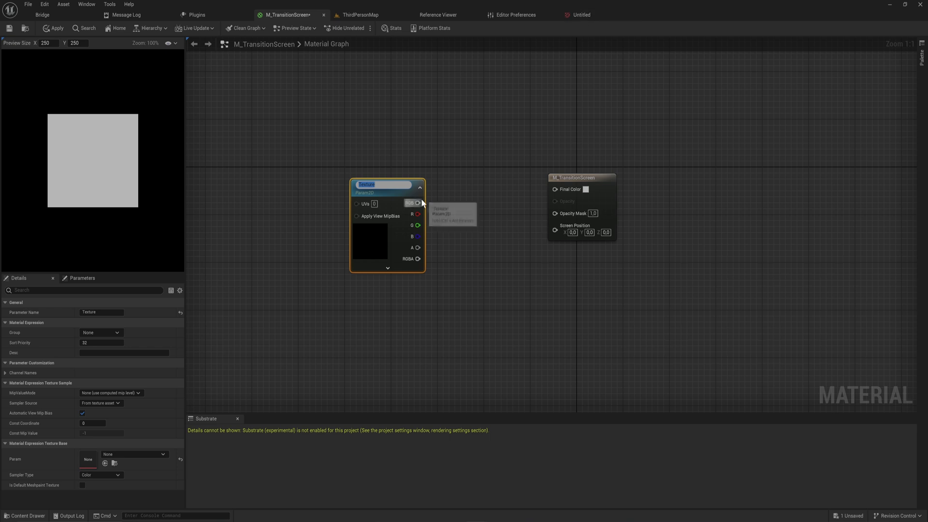
drag(419, 199, 556, 208)
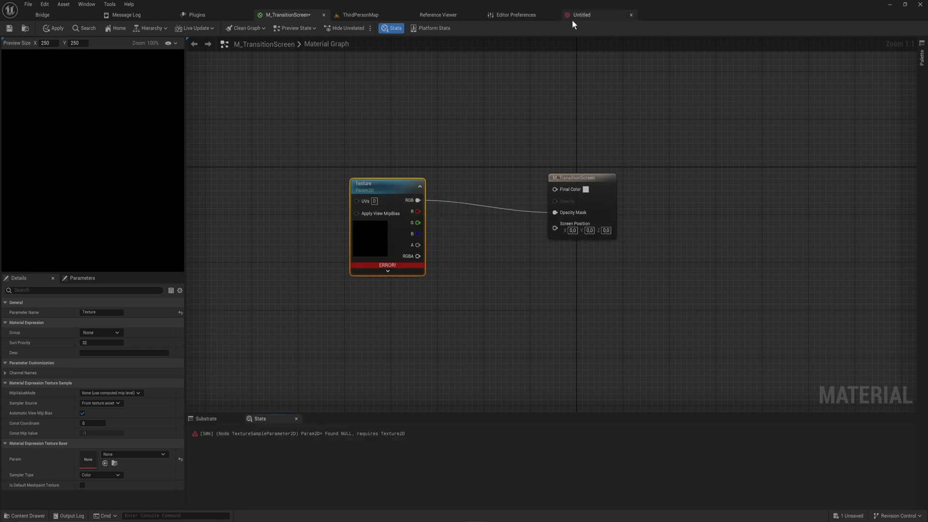
click(576, 15)
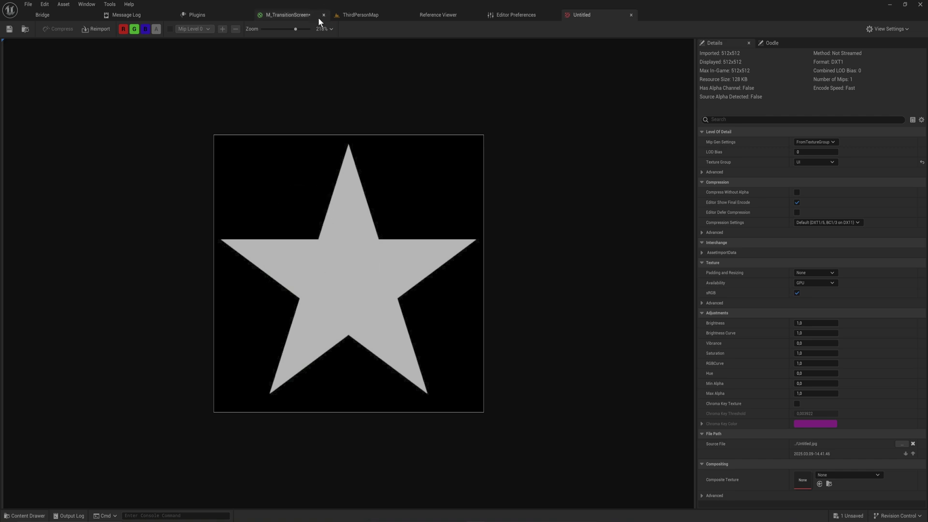
click(283, 15)
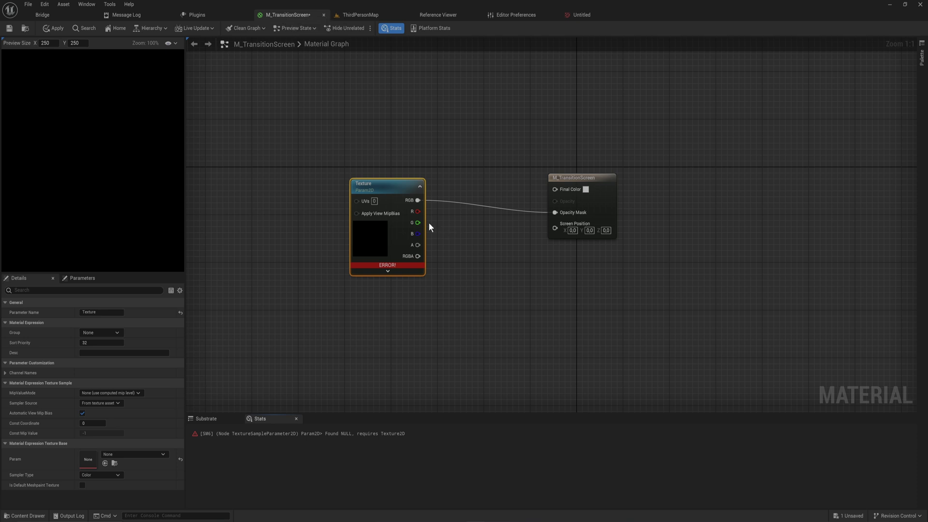
click(582, 15)
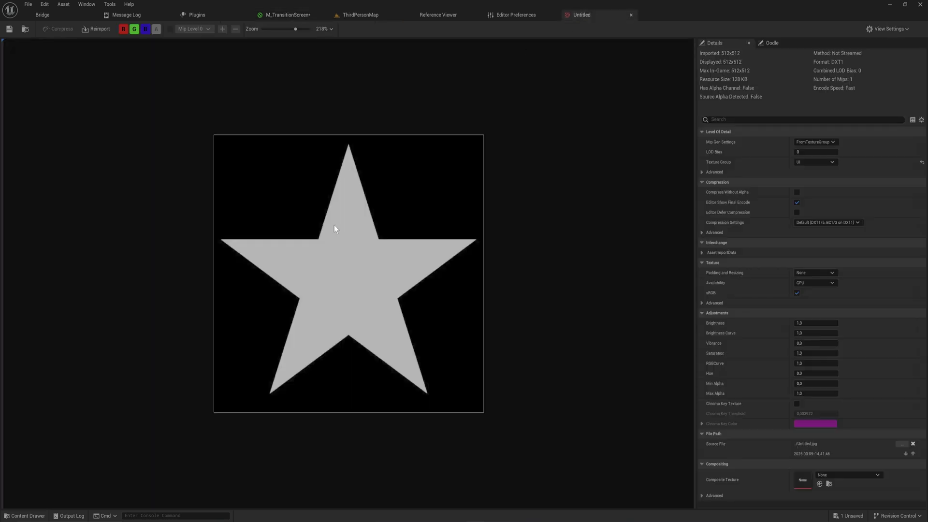
click(317, 16)
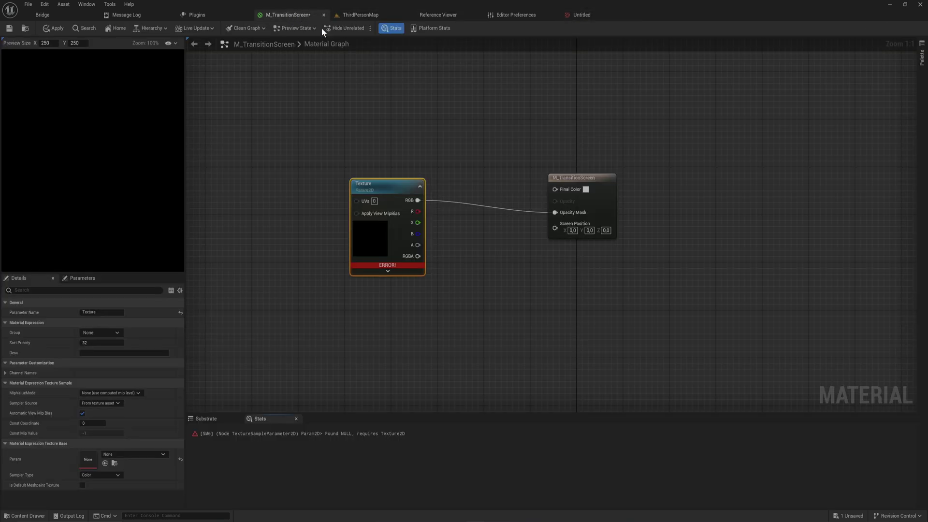
Insert a OneMinus node between Texture RGB and Opacity Mask, then view the Untitled texture.
drag(418, 200, 486, 218)
text(1)
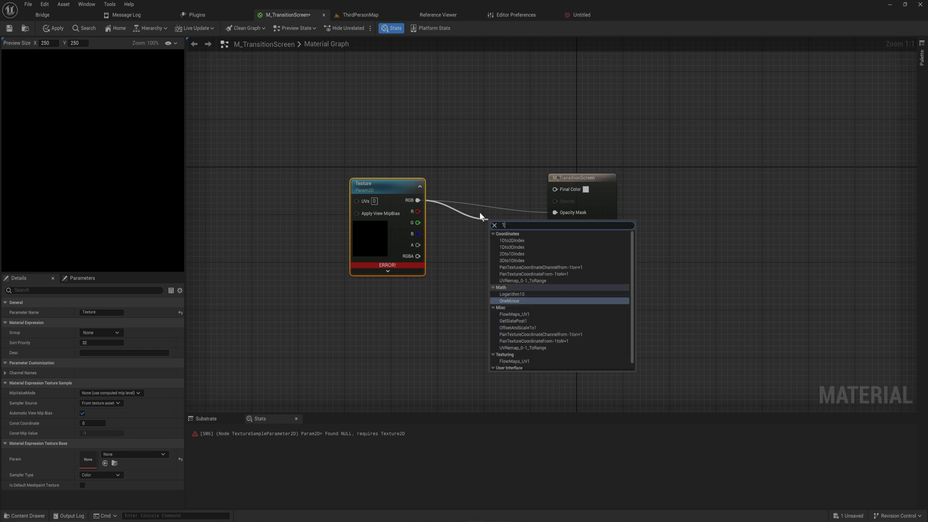
text(-x)
key(Return)
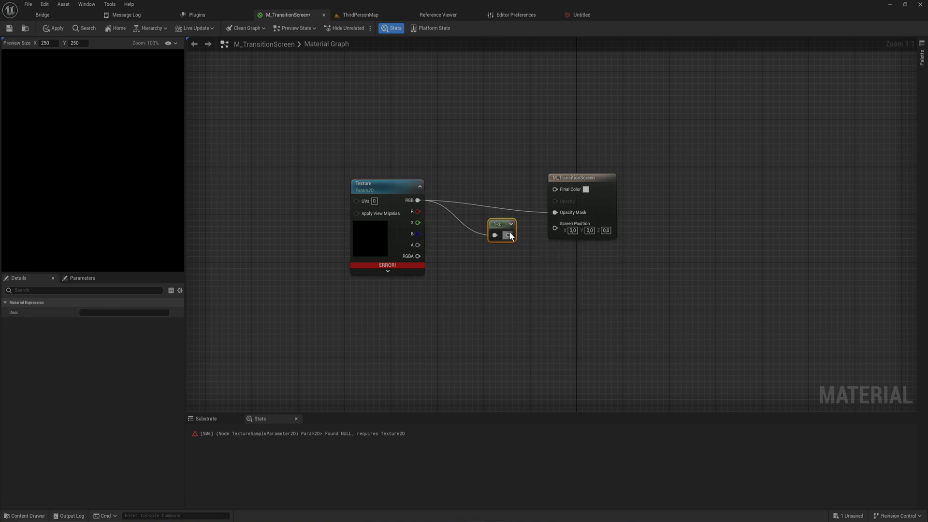
drag(509, 236, 555, 212)
click(581, 12)
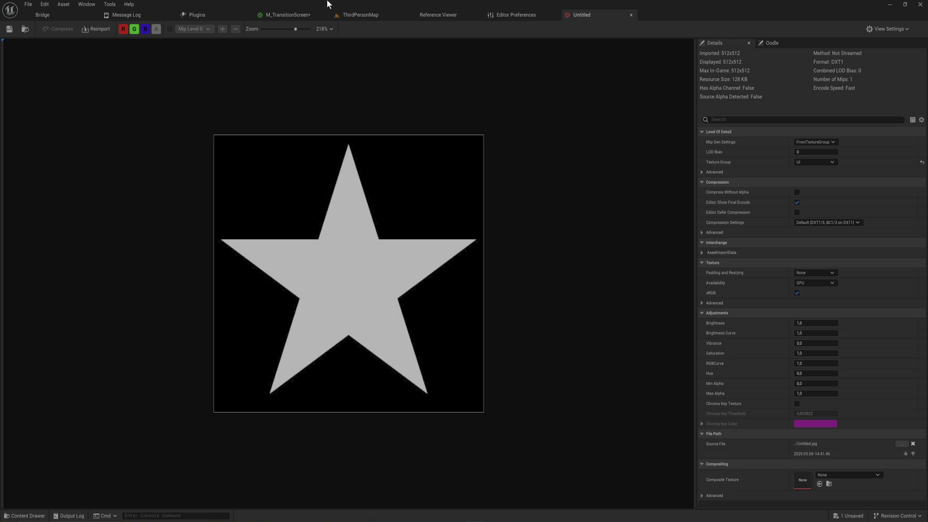
Back in the material, assign the Untitled star texture to the Texture parameter.
click(311, 14)
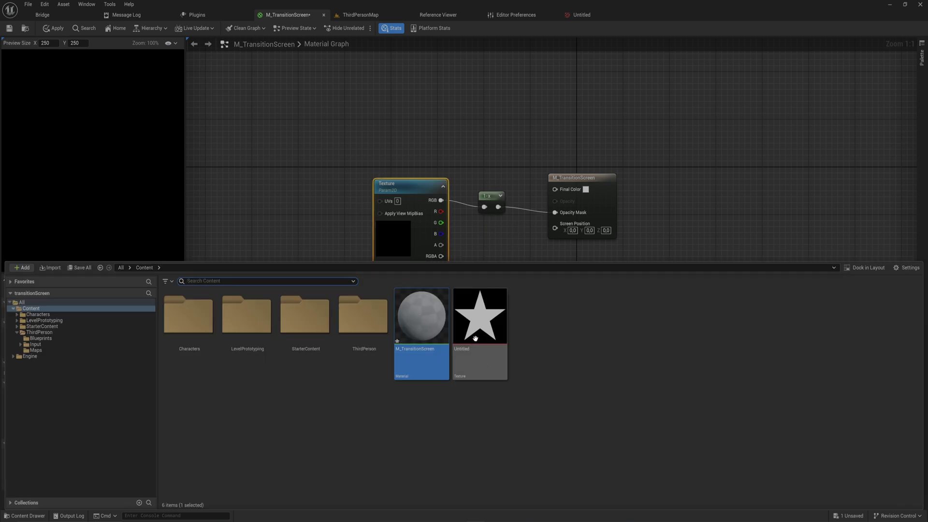
key(ctrl+space)
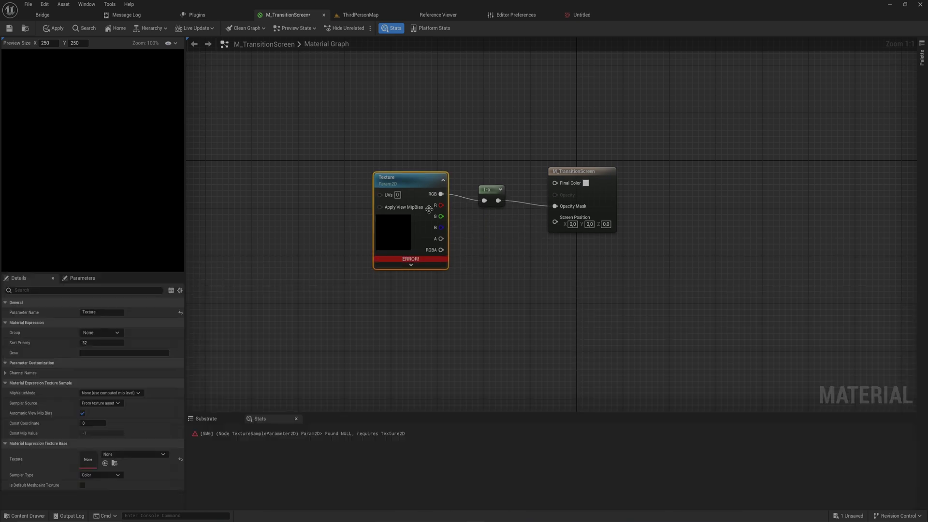
click(105, 463)
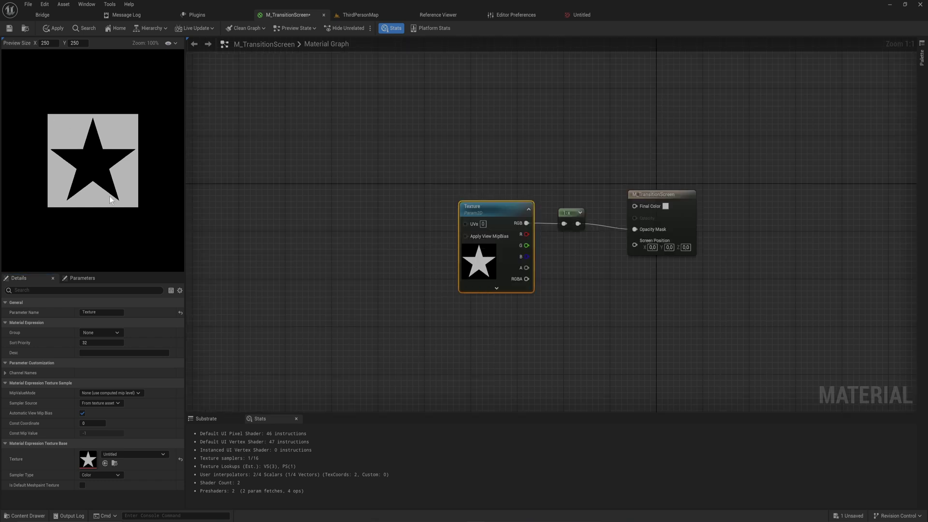
right_drag(399, 248, 423, 241)
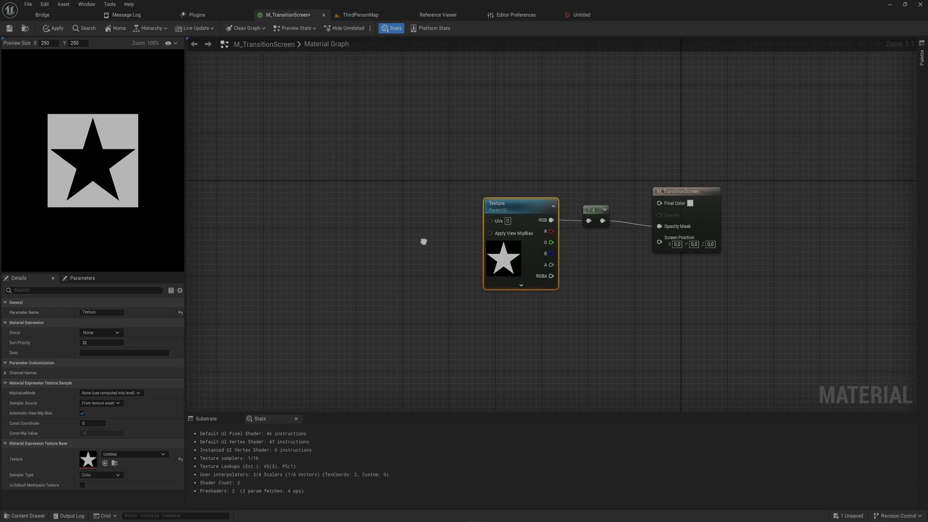
Add a TexCoord node to the material graph.
right_click(310, 211)
text(t)
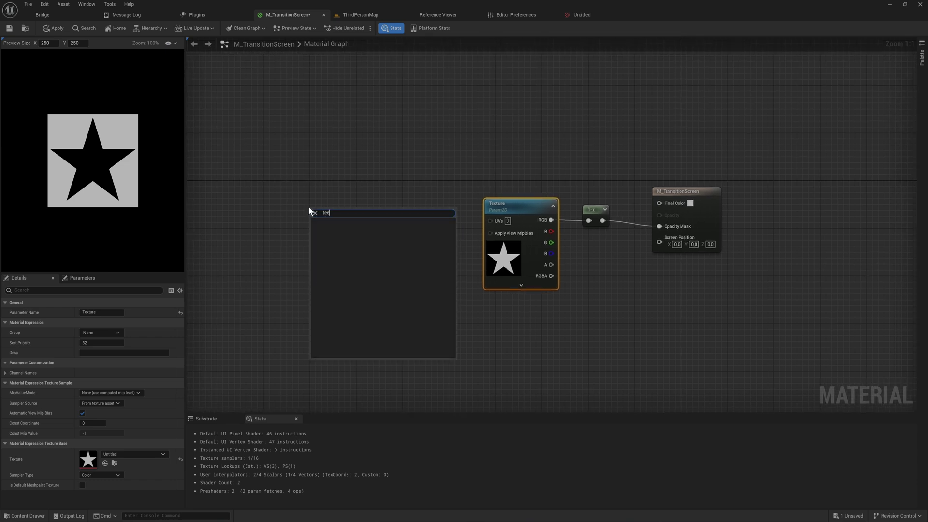
text(ex)
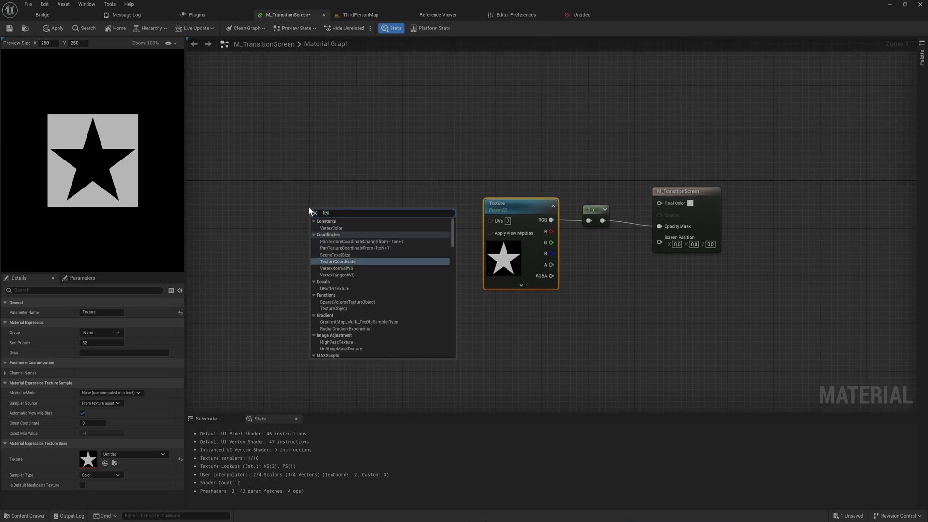
text(coo)
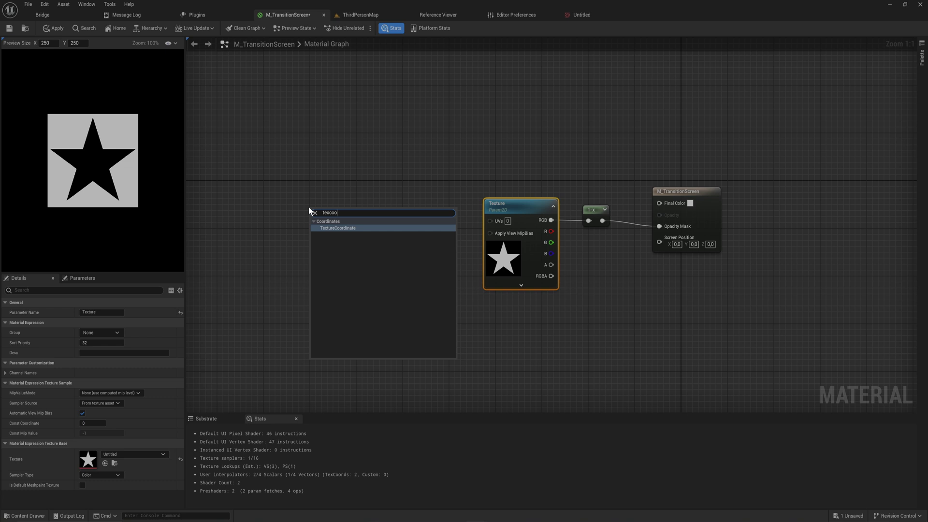
key(Return)
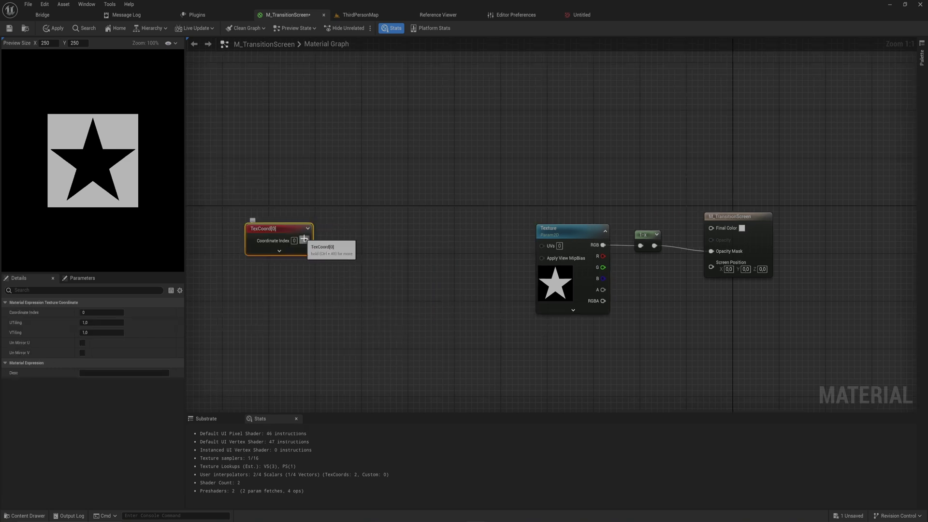
Try scaling the star UVs with a Multiply node on TexCoord, B set to 2 then 4.
drag(304, 239, 543, 245)
text(multiply)
key(Return)
click(393, 267)
text(2)
key(Return)
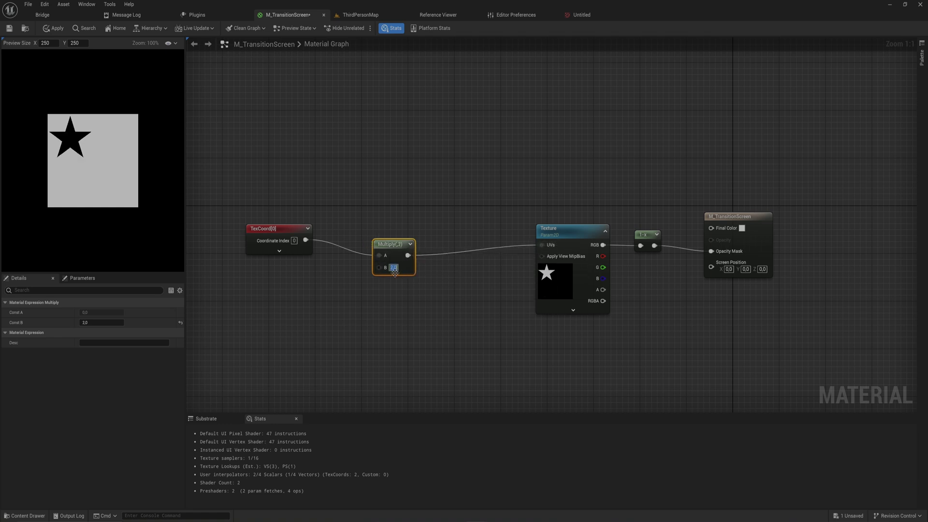
text(4)
key(Return)
click(408, 306)
Replace the Multiply node with a Subtract node fed by TexCoord.
key(Delete)
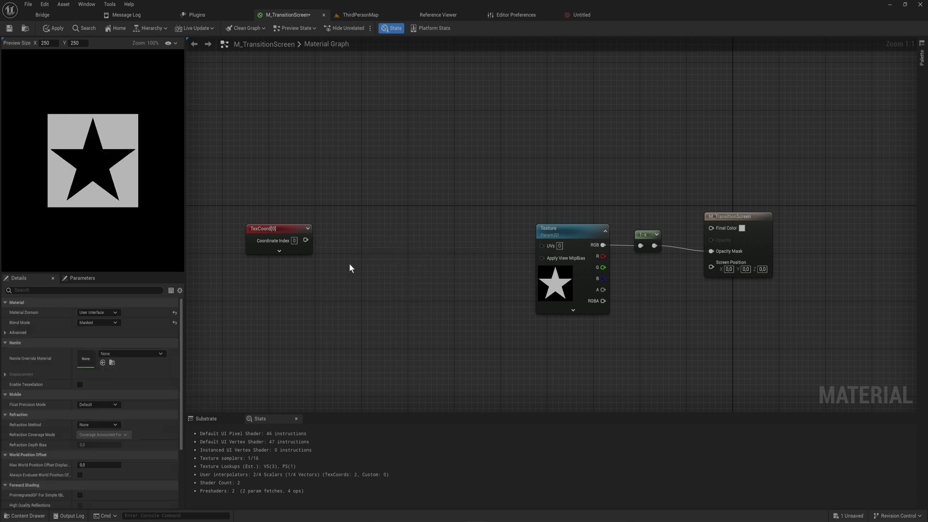
drag(305, 240, 335, 245)
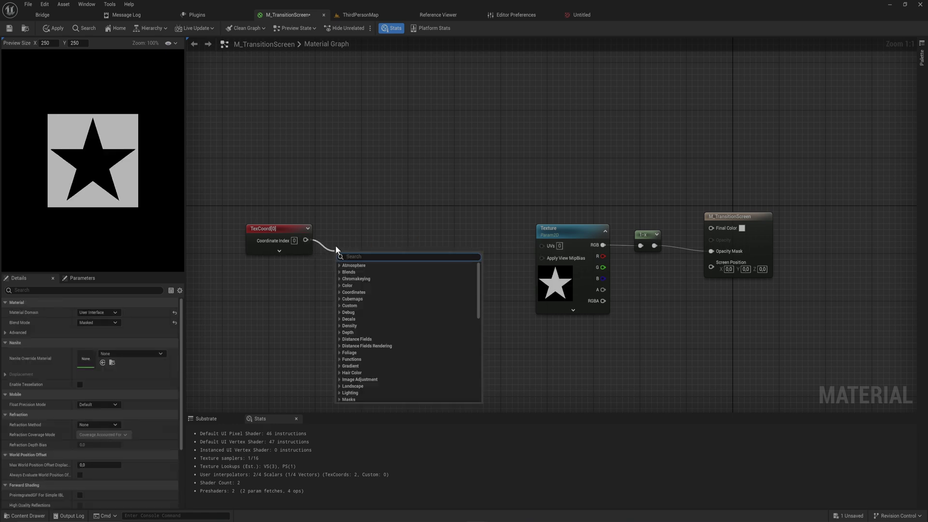
text(subtract)
key(Return)
right_drag(317, 299, 302, 292)
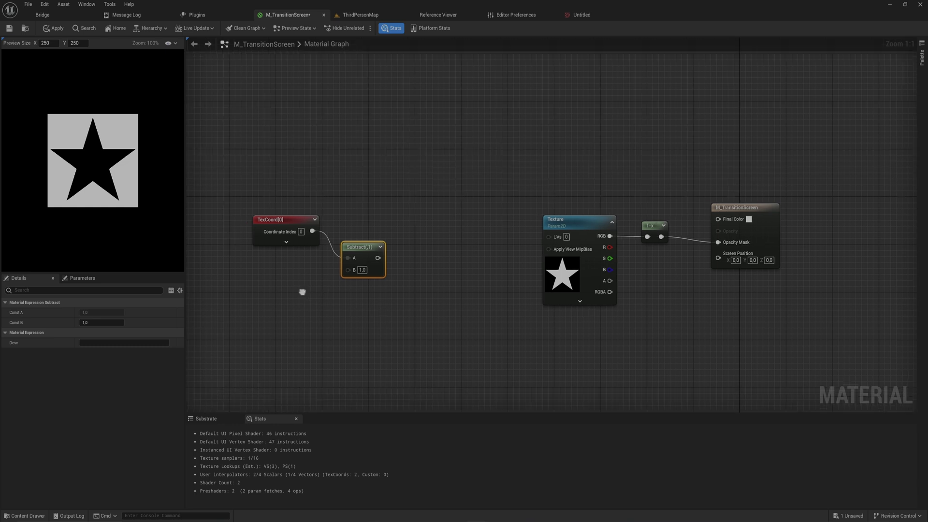
Add a (0.5, 0.5) constant vector and wire it into Subtract's B input.
click(289, 303)
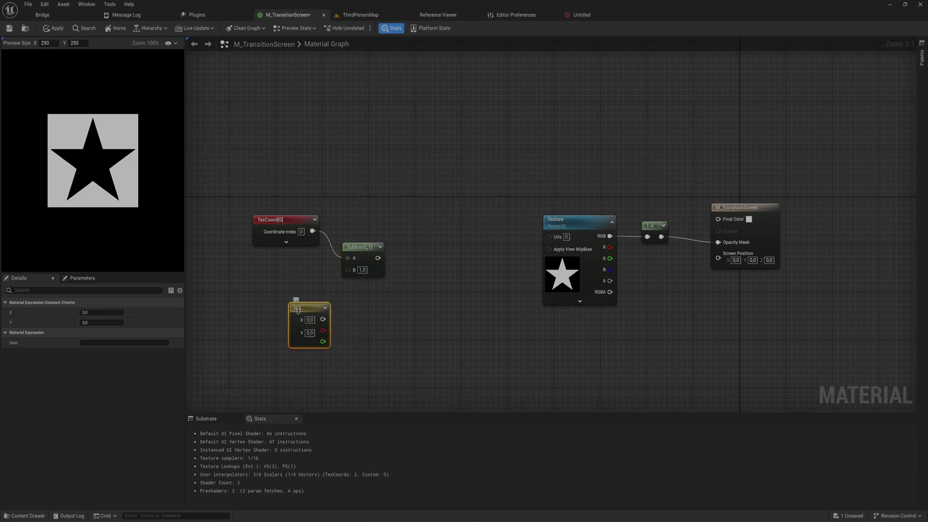
drag(385, 315, 454, 360)
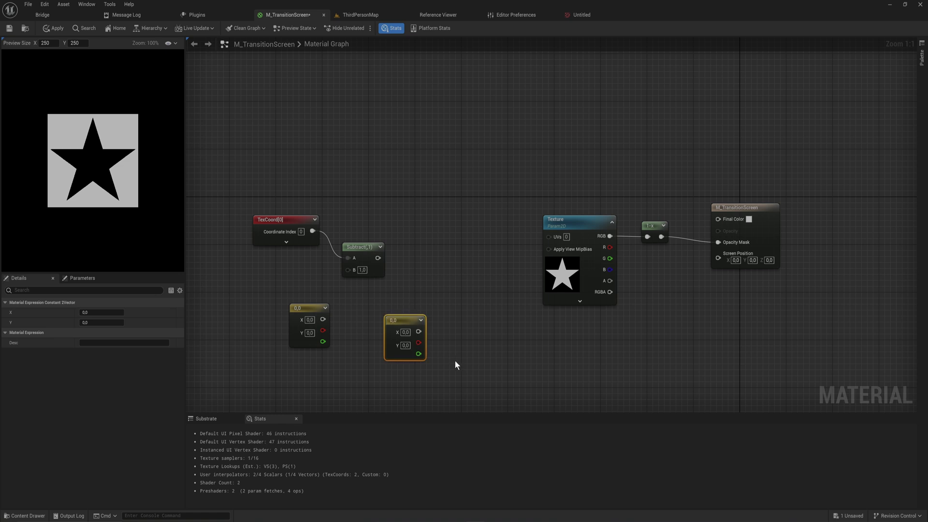
click(312, 321)
text(0,5)
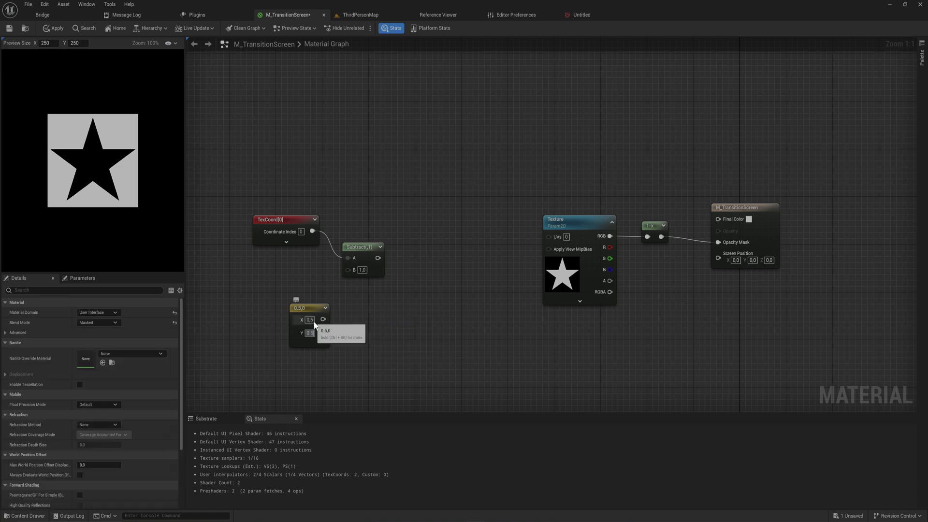
key(Return)
drag(323, 319, 348, 270)
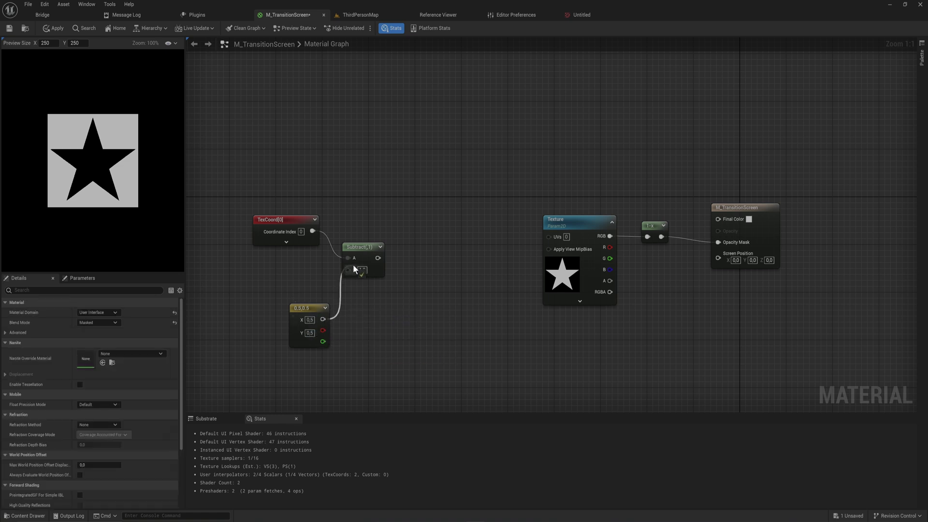
Divide the subtraction result by 2 and place a new Constant node.
drag(368, 236, 402, 233)
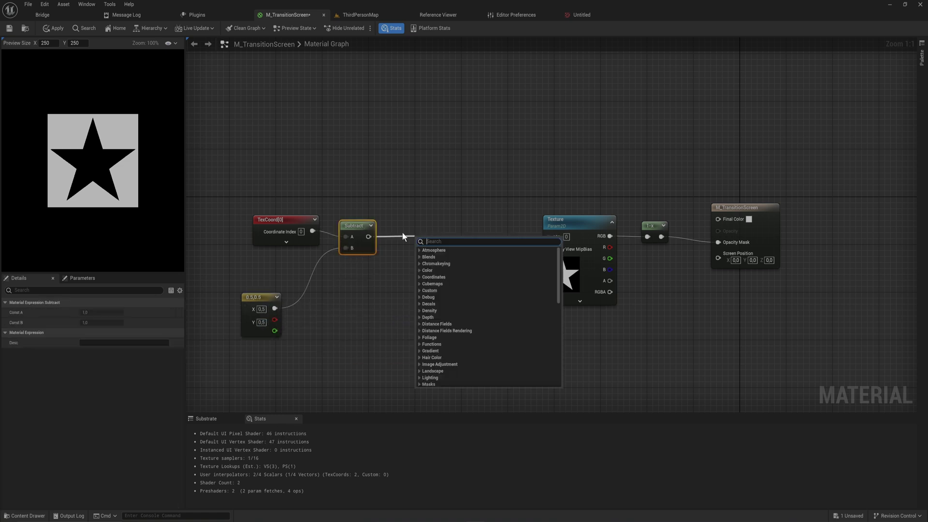
text(divide)
key(Return)
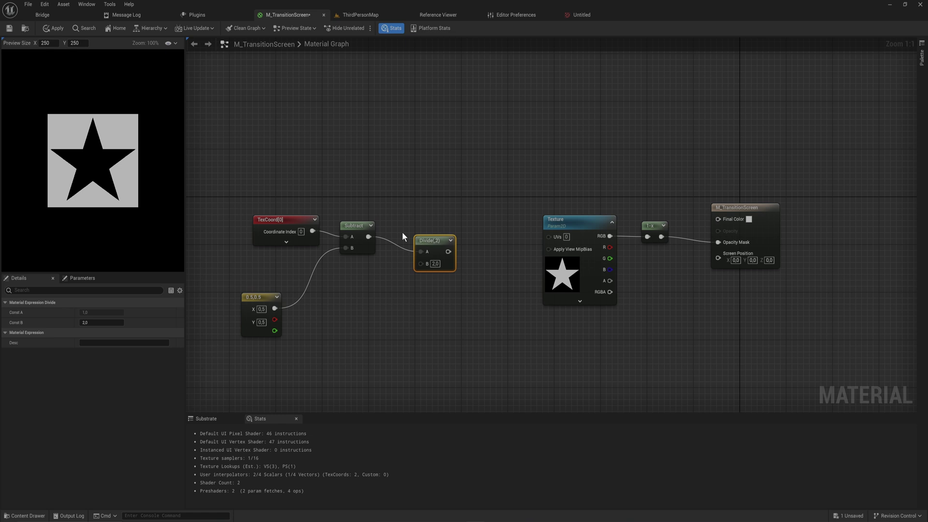
key(1)
click(371, 294)
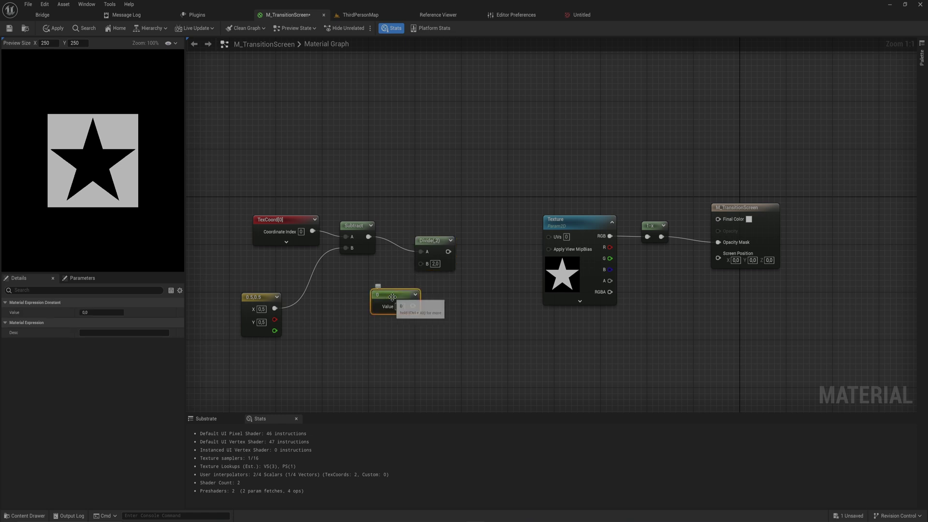
Convert the Constant into a ZoomScale parameter defaulting to 1 and make it Divide's divisor.
right_click(392, 296)
click(437, 320)
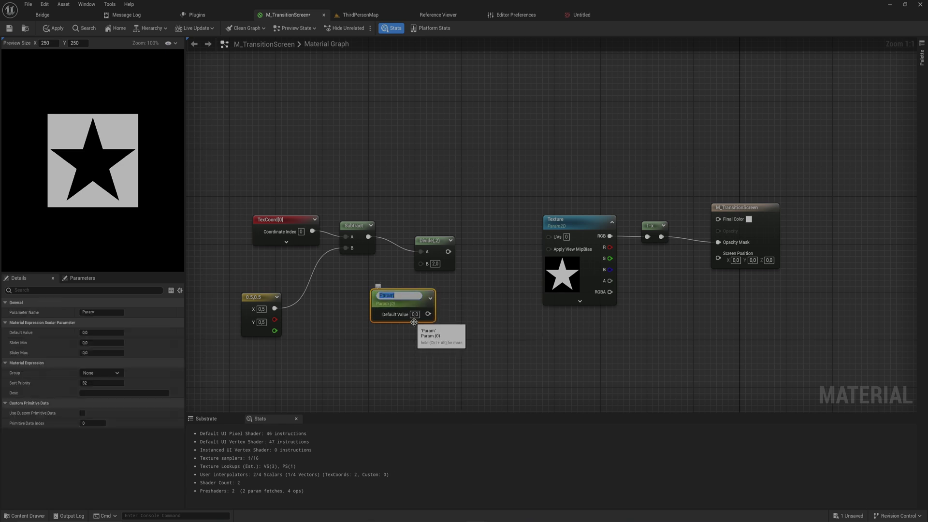
text(ZoomScale)
key(Return)
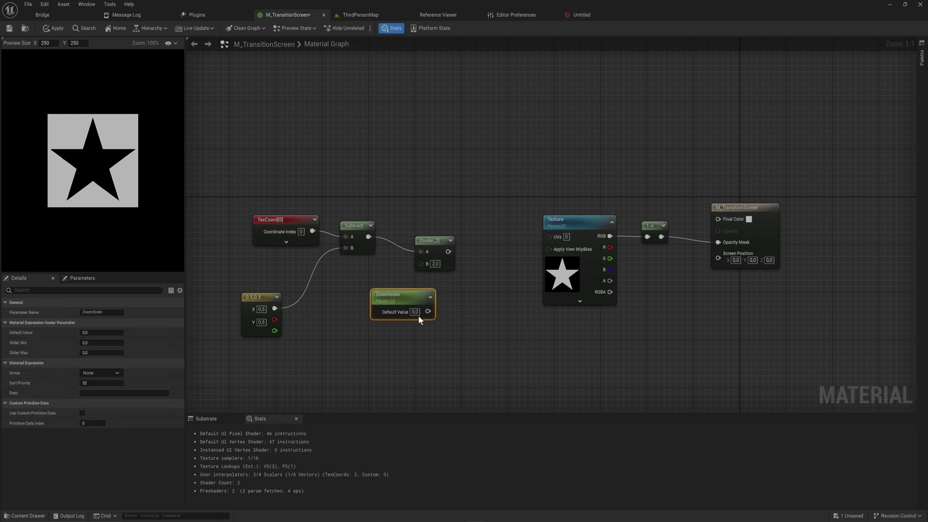
click(414, 314)
text(1)
key(Return)
click(448, 312)
drag(427, 312, 421, 263)
Add the (0.5, 0.5) constant back to the Divide result and feed it into the texture's UVs.
drag(438, 251, 477, 278)
text(+)
key(Return)
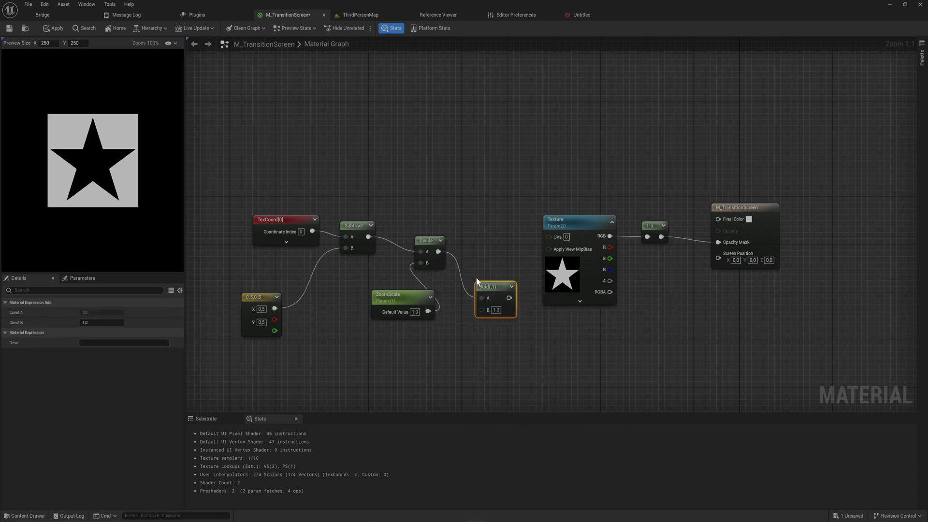
drag(427, 240, 422, 213)
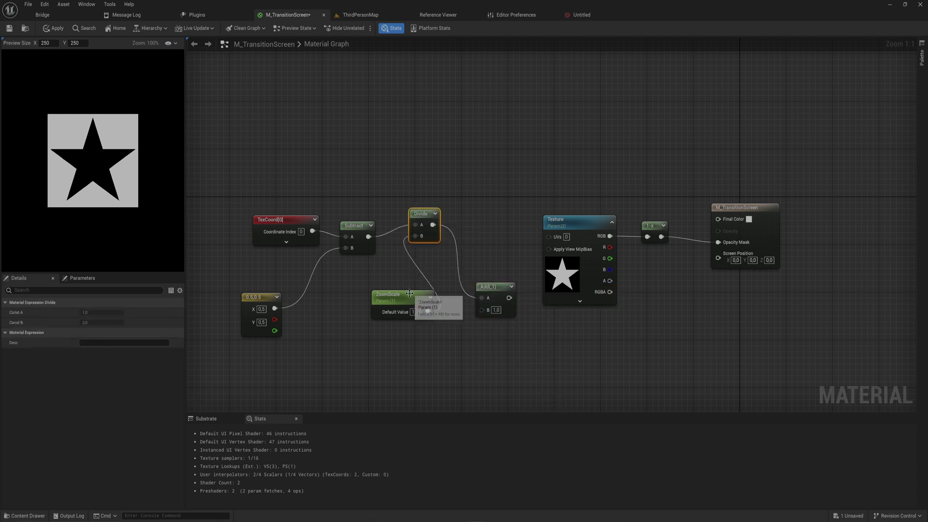
drag(411, 296, 391, 274)
drag(279, 312, 482, 309)
drag(499, 298, 548, 236)
Set ZoomScale's default value to 0.2.
click(394, 291)
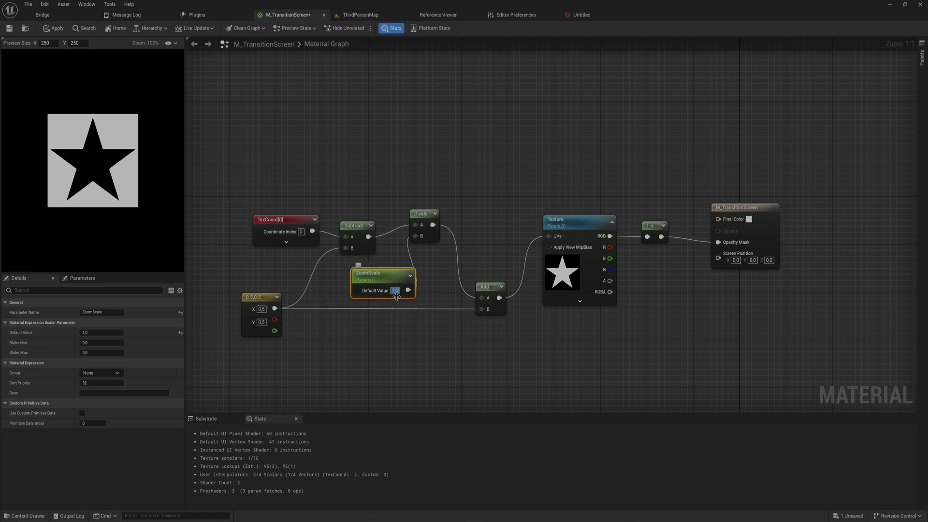
text(0,2)
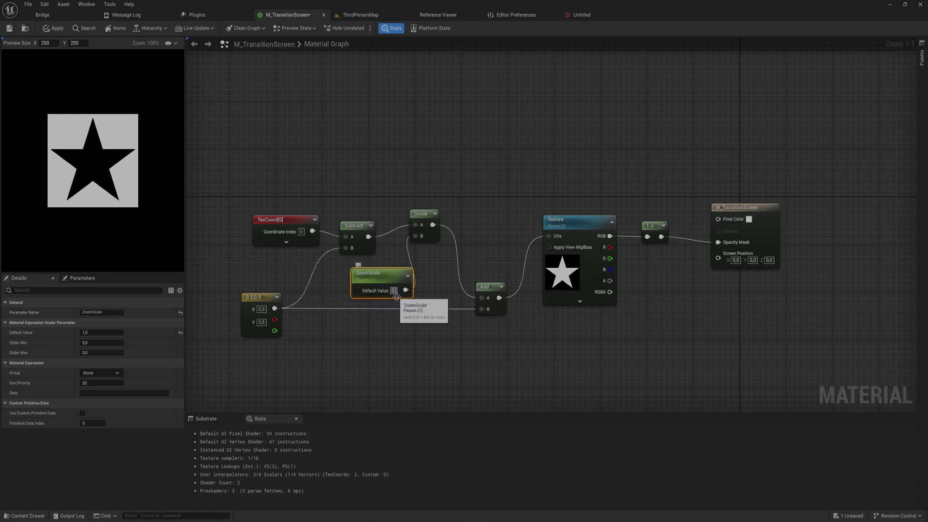
key(Return)
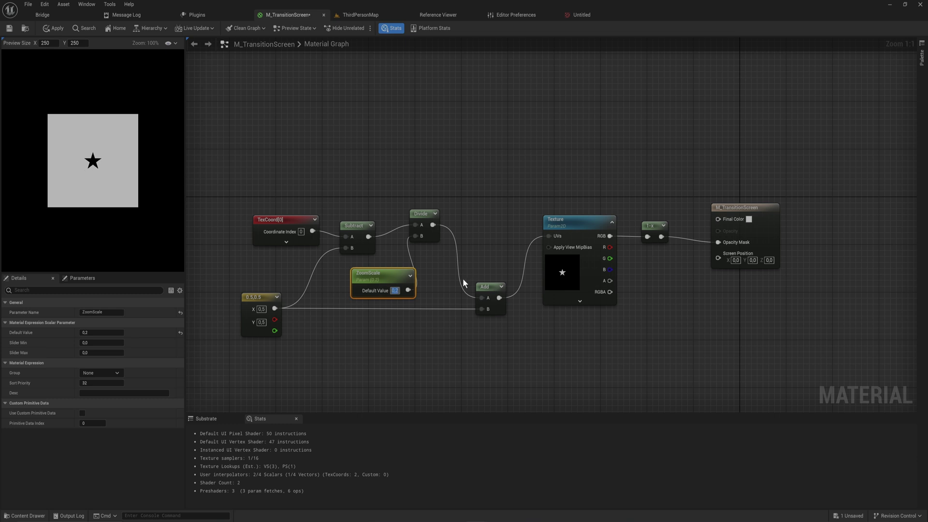
Preview ZoomScale at 0, 0.1, 2 and 1, settle on 0.2, then open the Content Drawer.
text(0)
key(Return)
text(0,1)
key(Return)
text(2)
key(Return)
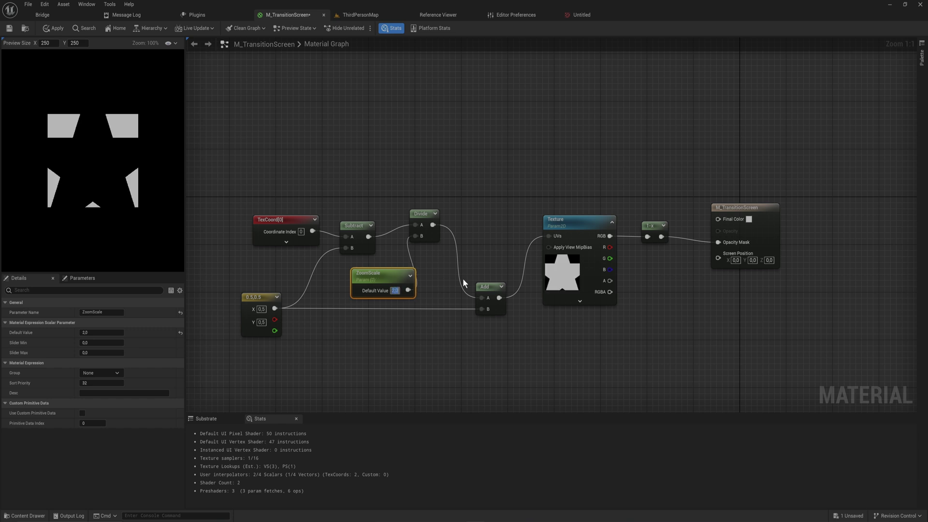
text(1)
key(Return)
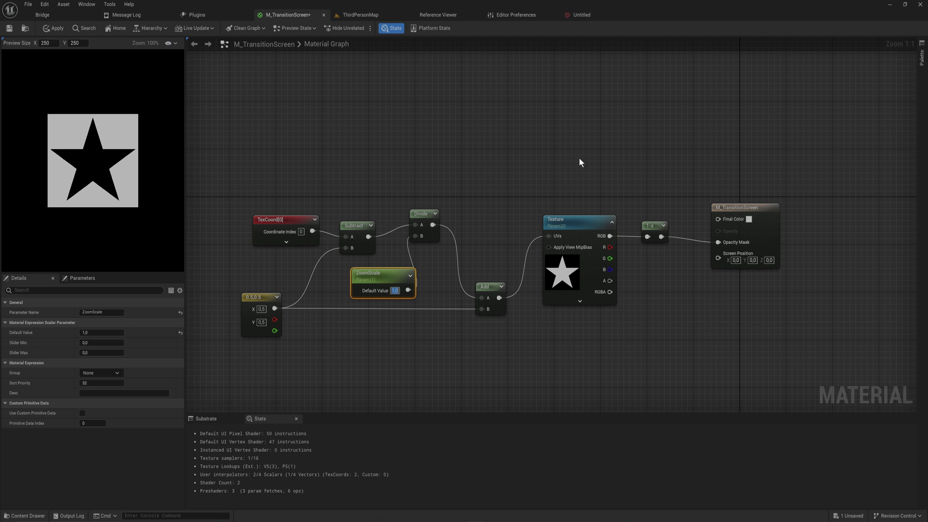
text(0,2)
key(Return)
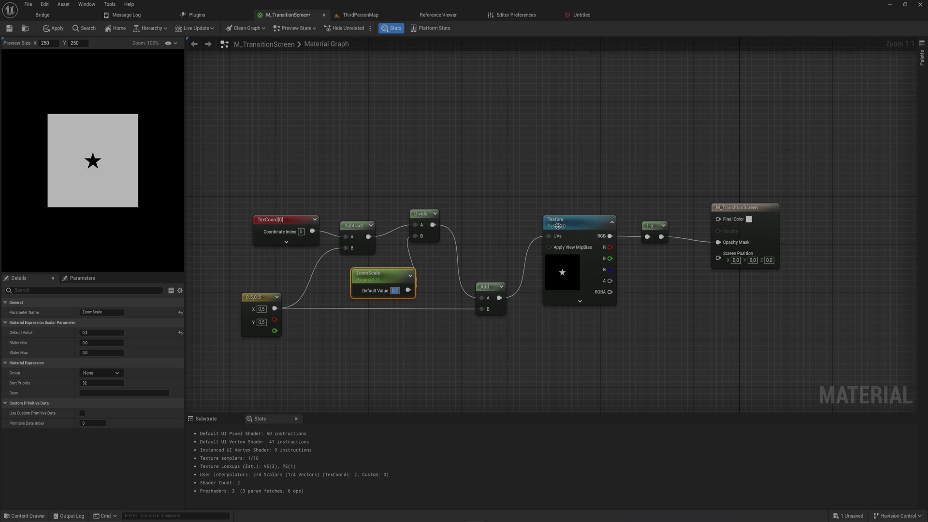
key(ctrl+space)
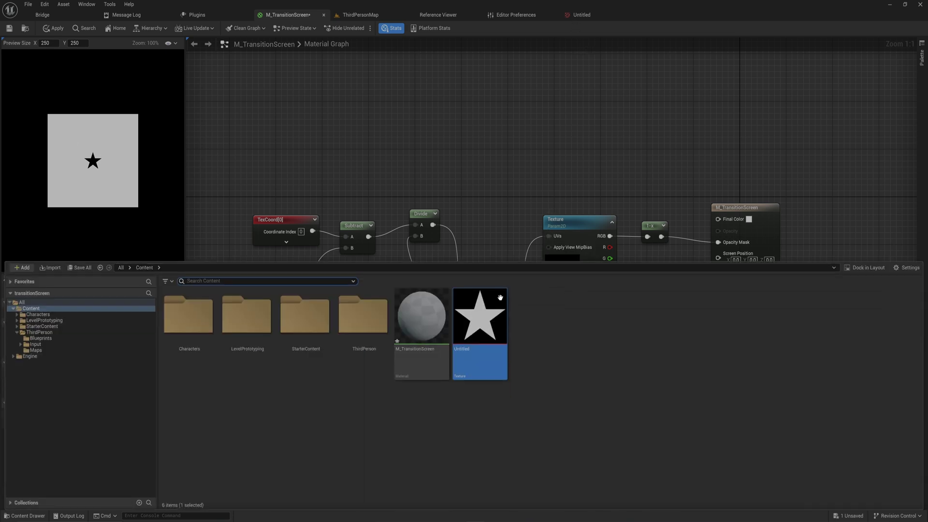
In the Untitled texture, try Wrap tiling, then set X and Y tiling to Clamp.
double_click(485, 324)
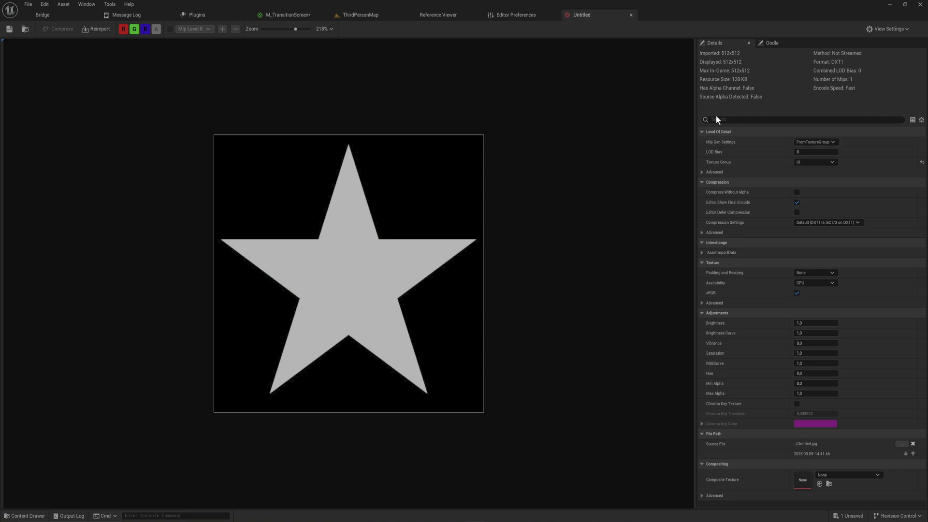
click(733, 119)
text(til)
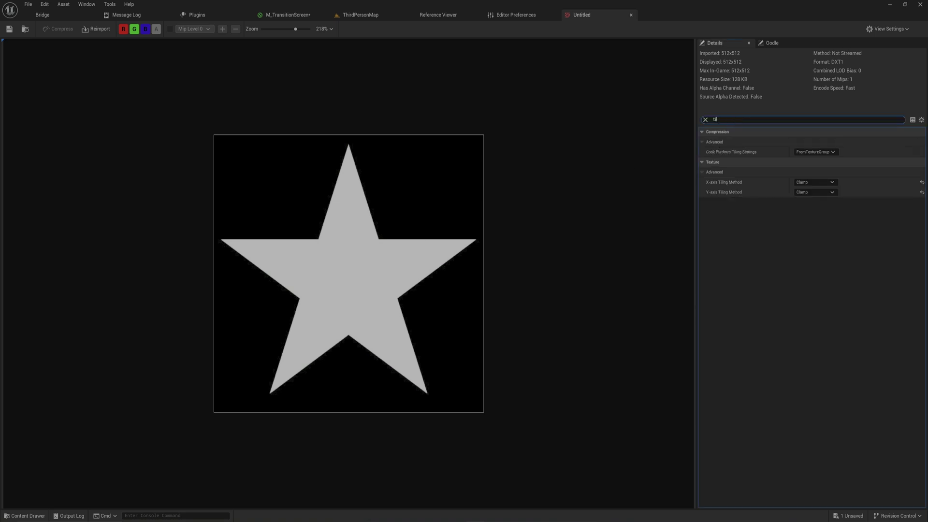
click(804, 183)
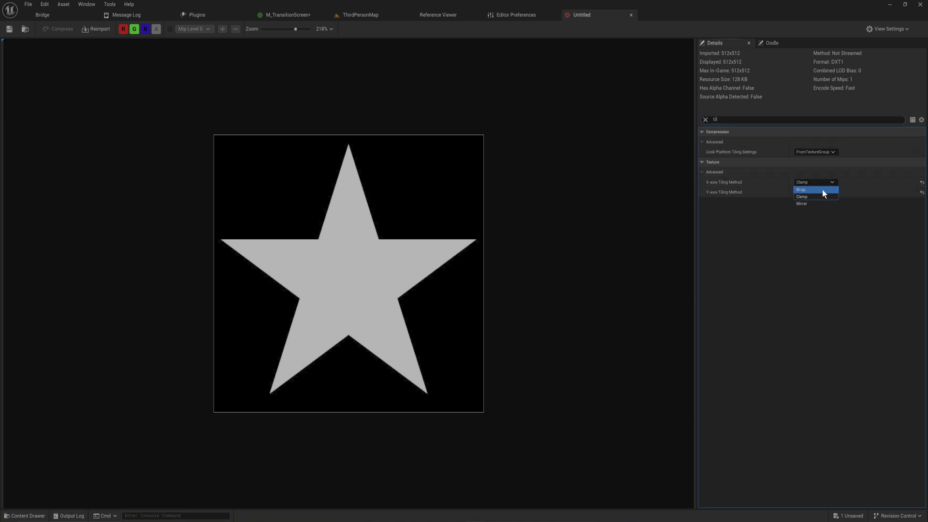
click(822, 189)
click(811, 192)
click(290, 14)
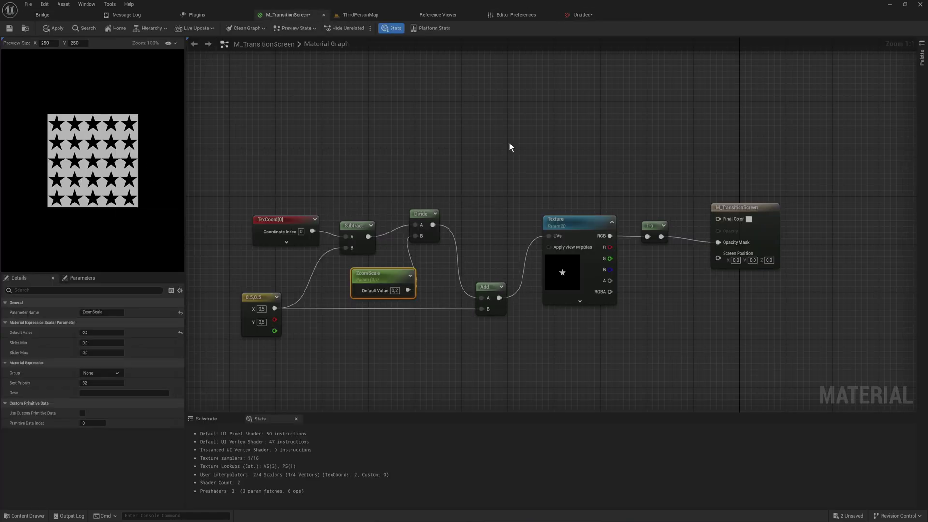
click(579, 14)
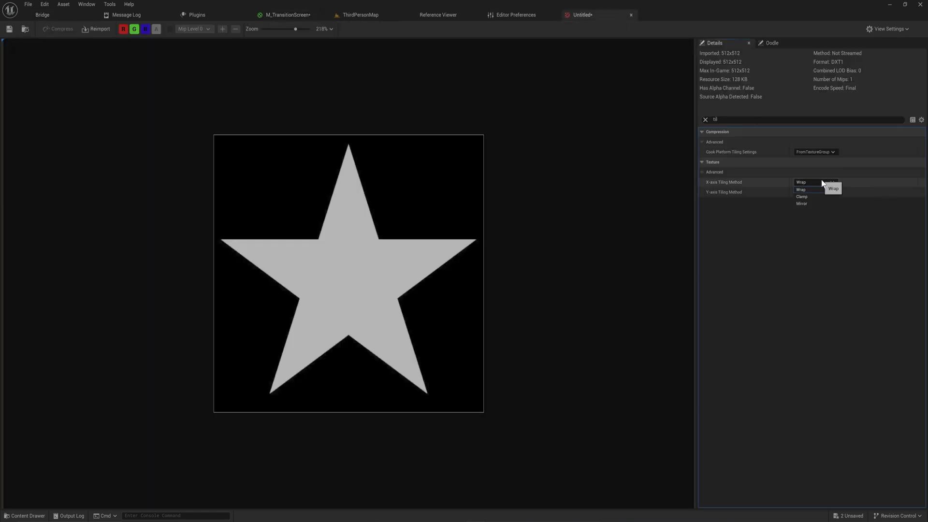
click(815, 196)
click(815, 192)
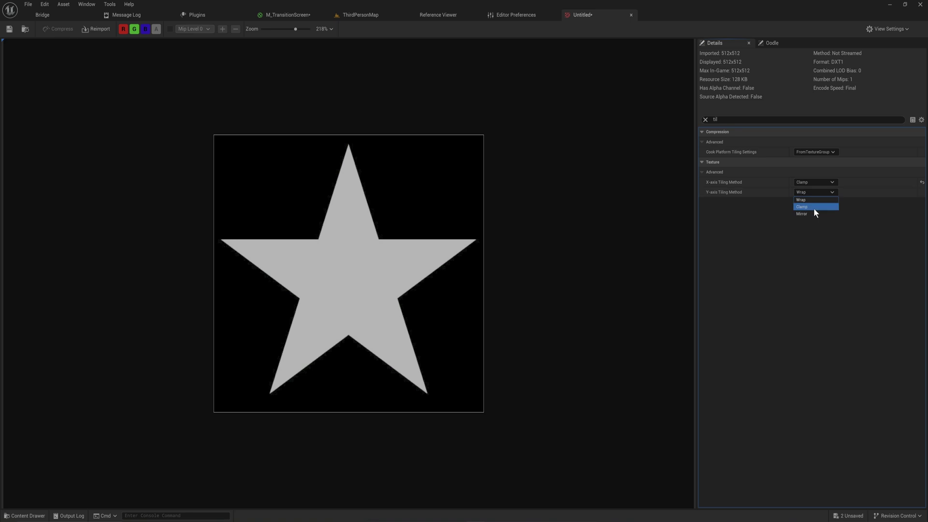
Apply the M_TransitionScreen material changes and reopen the Content Drawer.
click(370, 17)
click(295, 14)
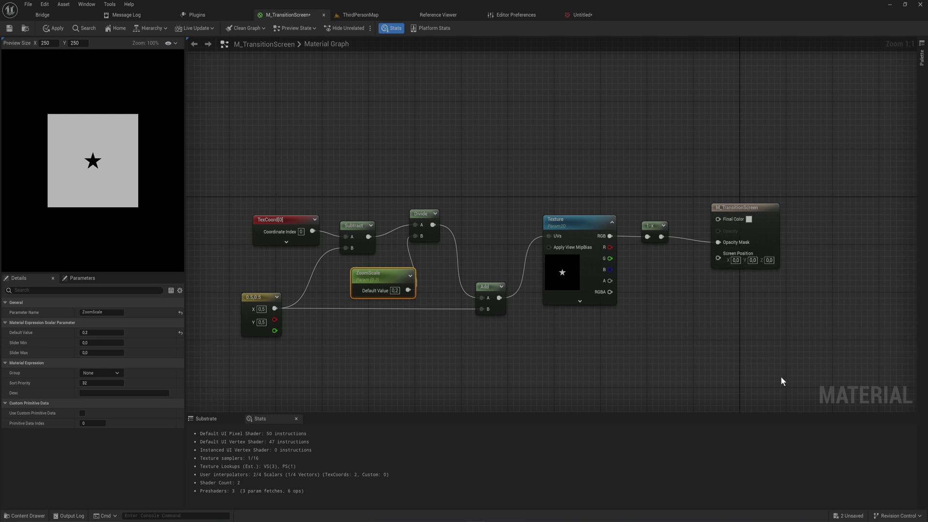
drag(784, 363, 253, 198)
click(52, 28)
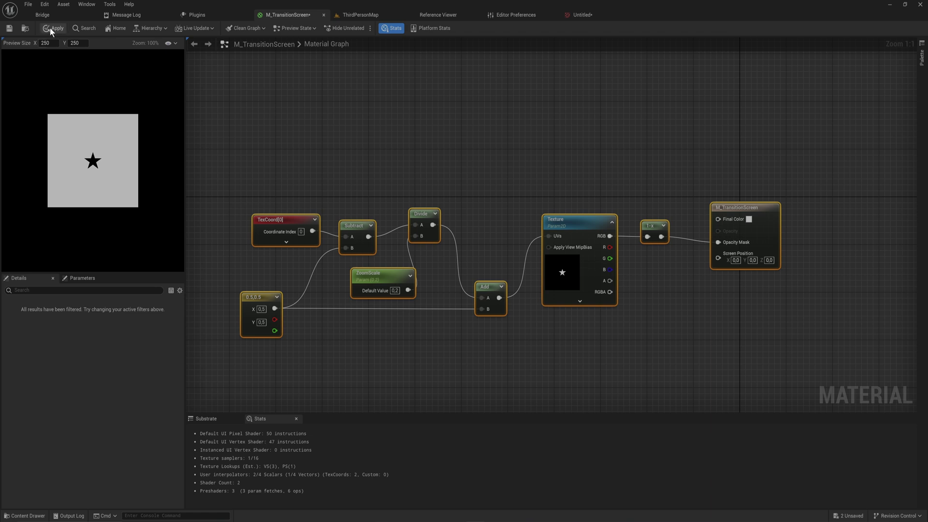
key(ctrl+space)
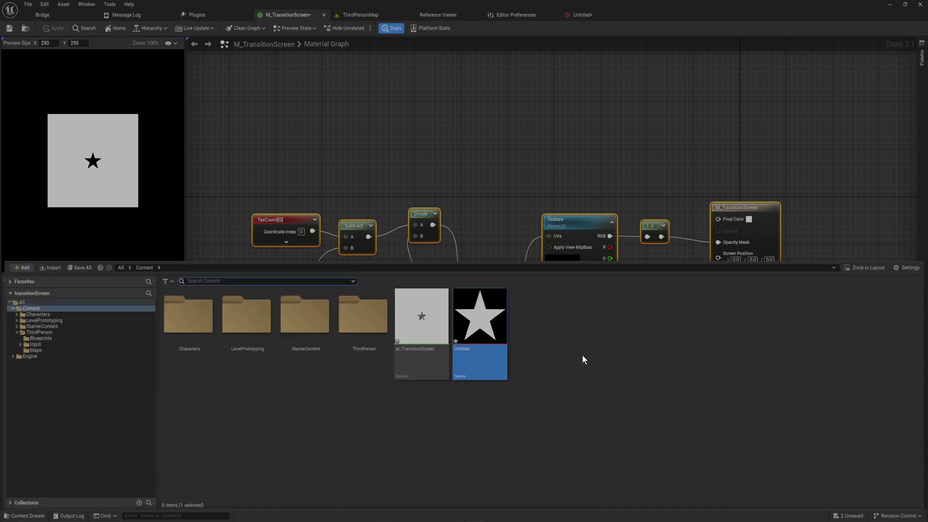